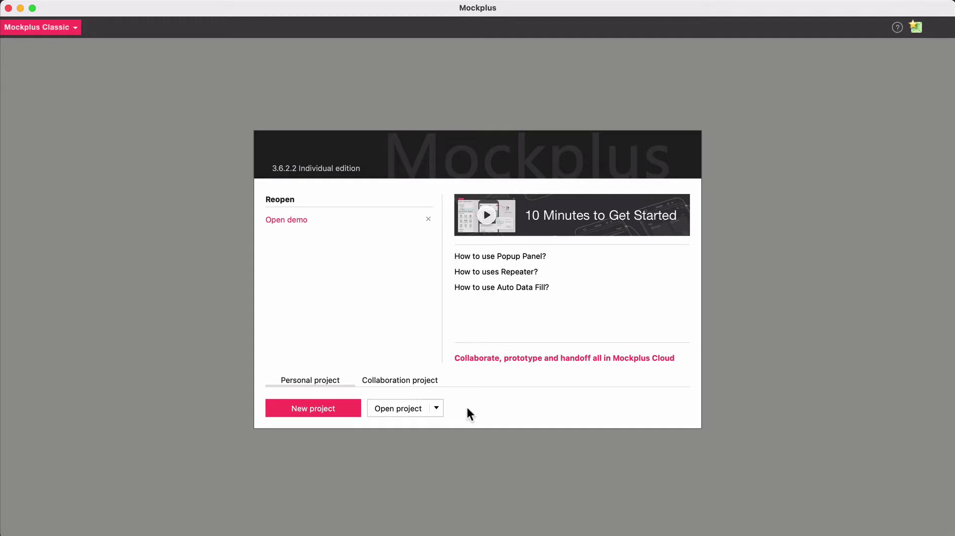
Start a new project, keep the iPad Mini, Air page size, and close the setup
left_click(305, 407)
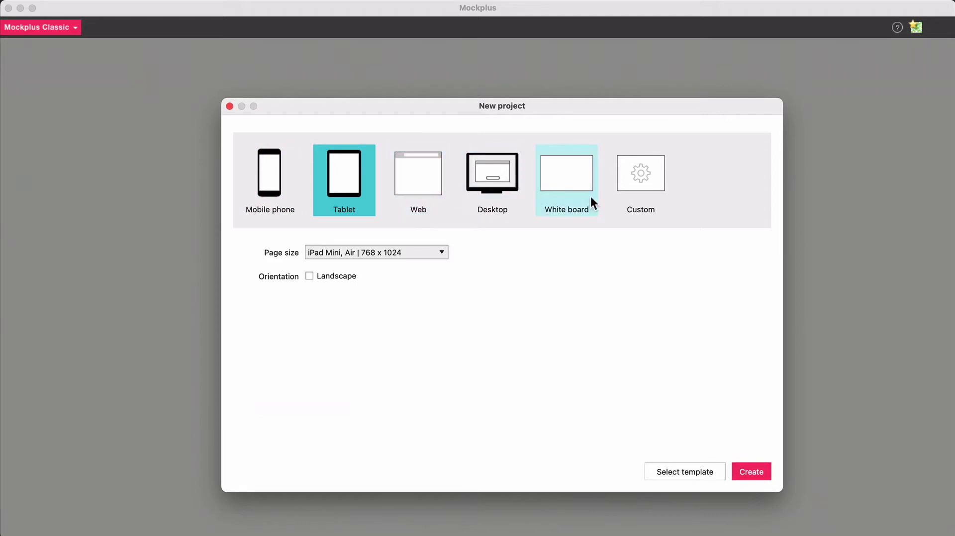
left_click(445, 253)
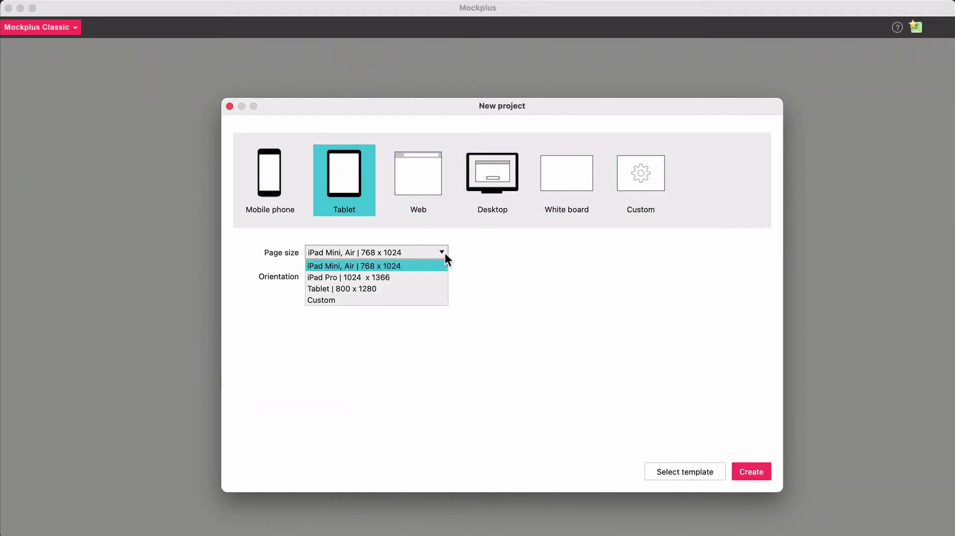
left_click(512, 376)
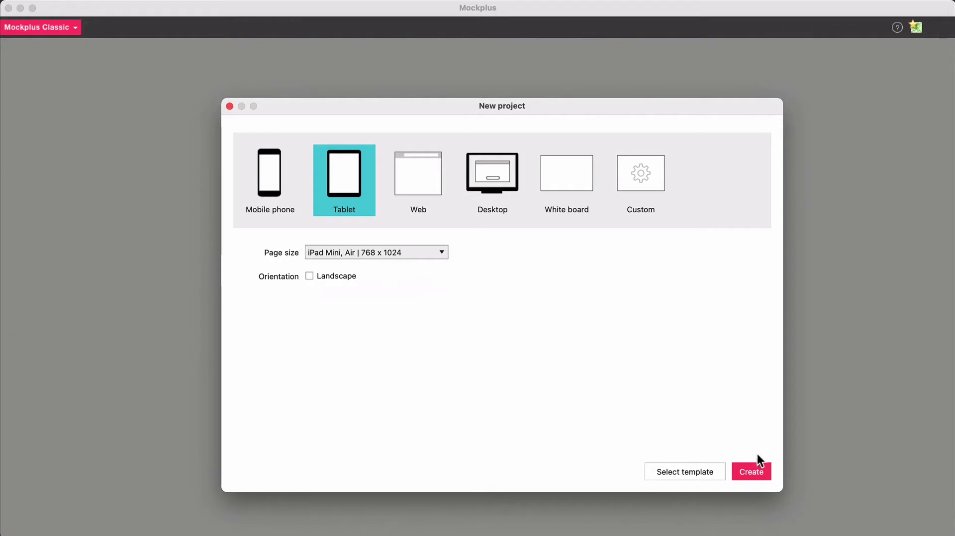
left_click(757, 471)
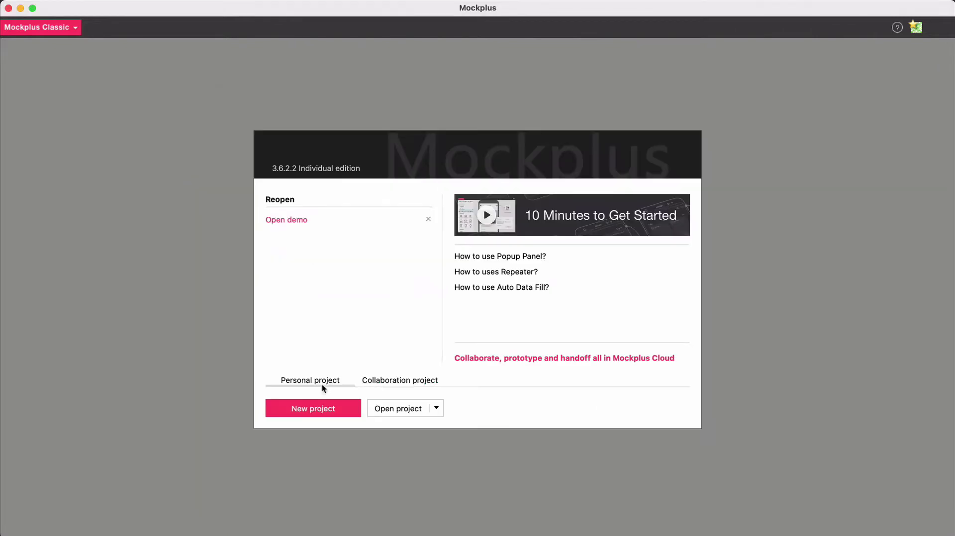
Create a new Tablet collaboration project in landscape orientation (1024 x 768)
left_click(389, 383)
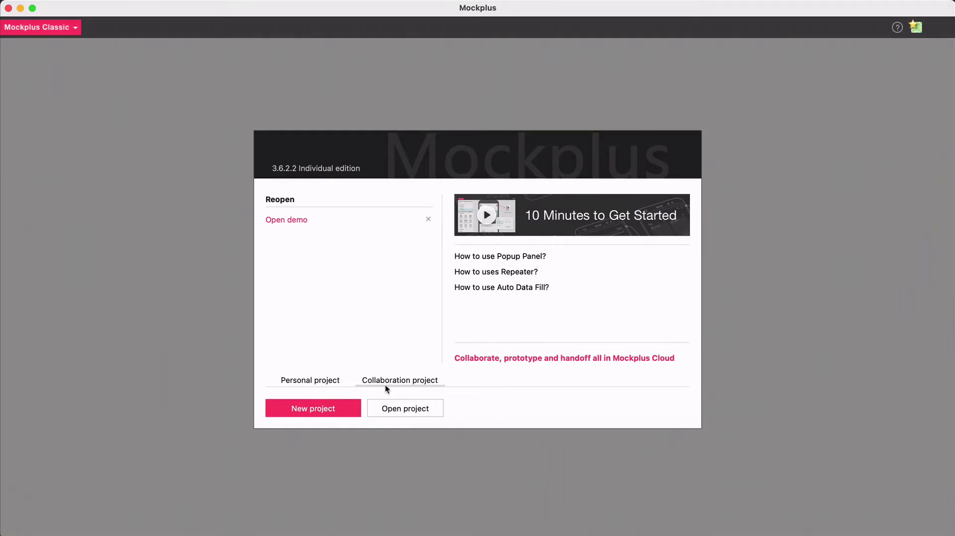
left_click(330, 413)
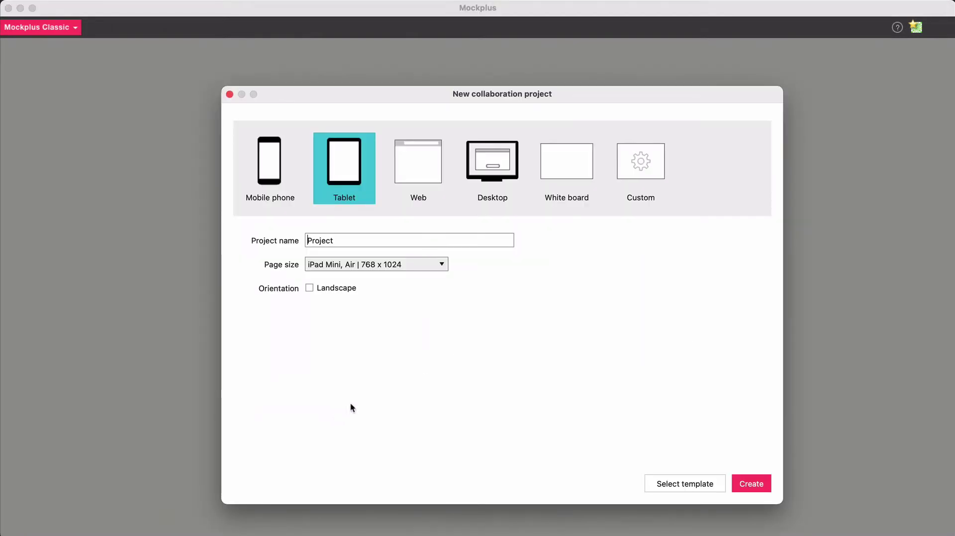
left_click(398, 178)
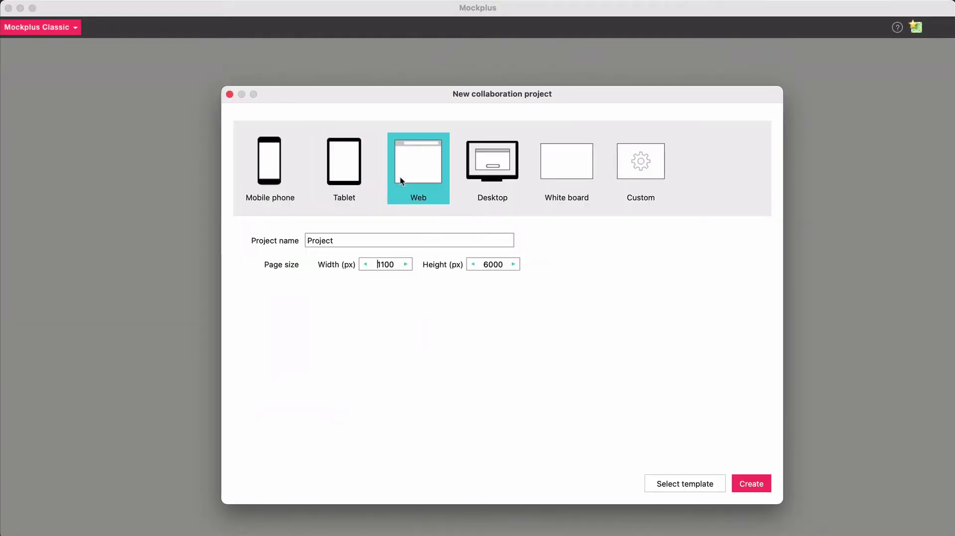
left_click(336, 192)
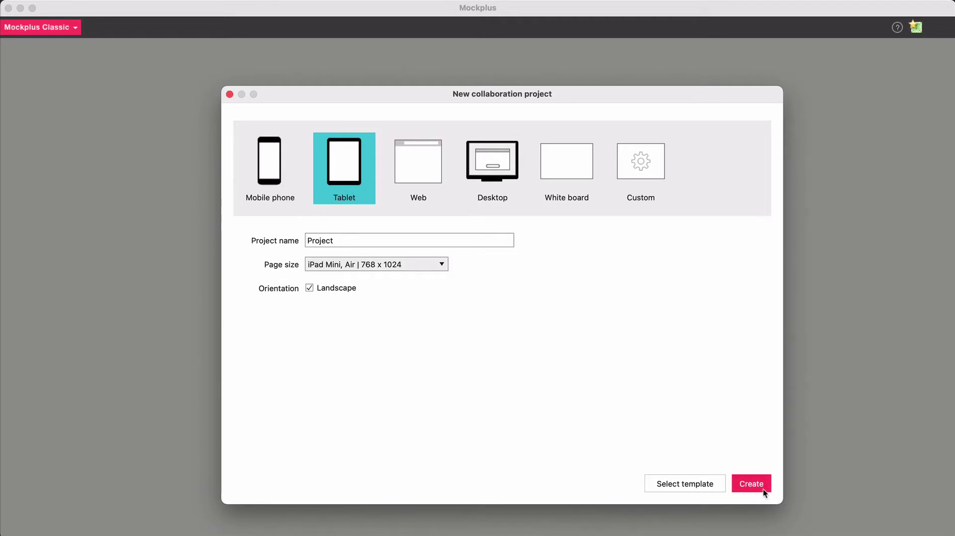
left_click(751, 483)
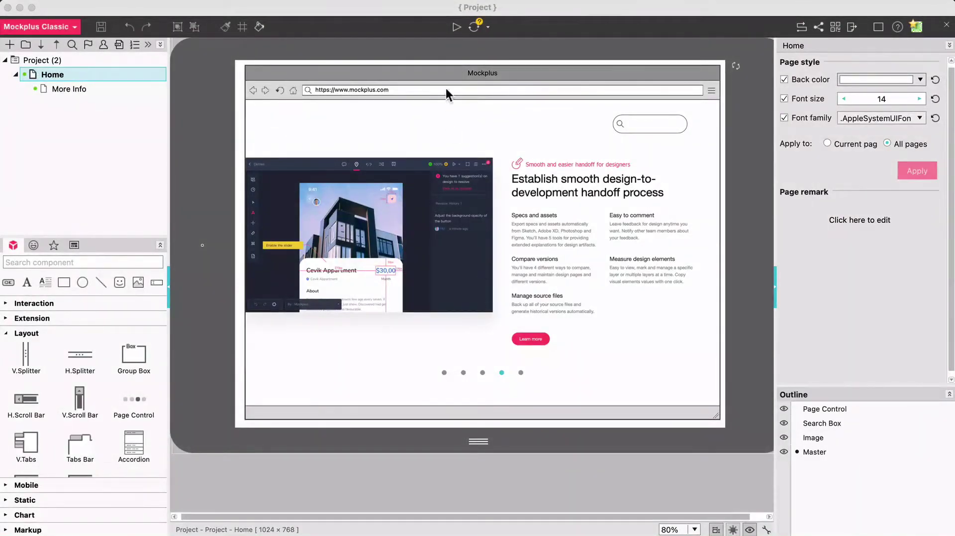
Glance at the cloud publish options, then set the Home page zoom to 100%
left_click(396, 26)
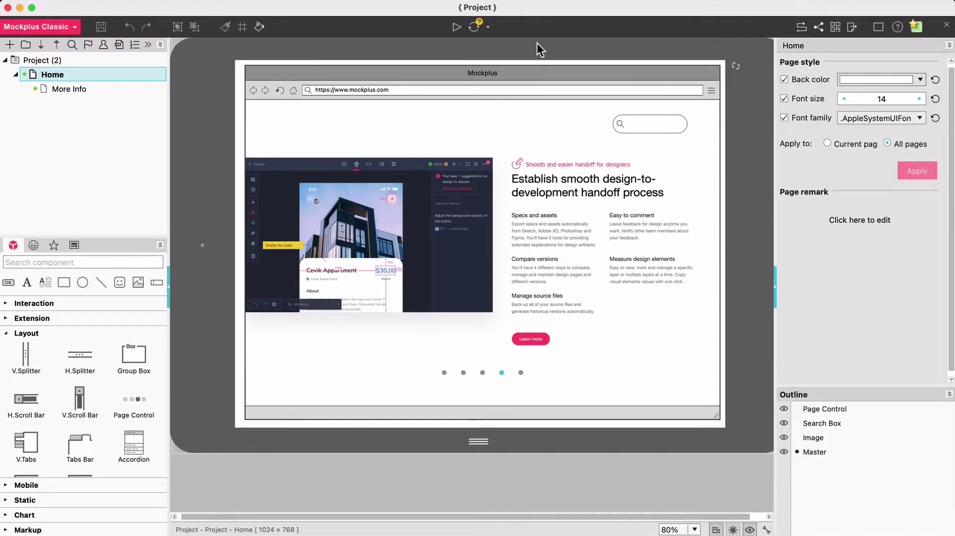
left_click(487, 30)
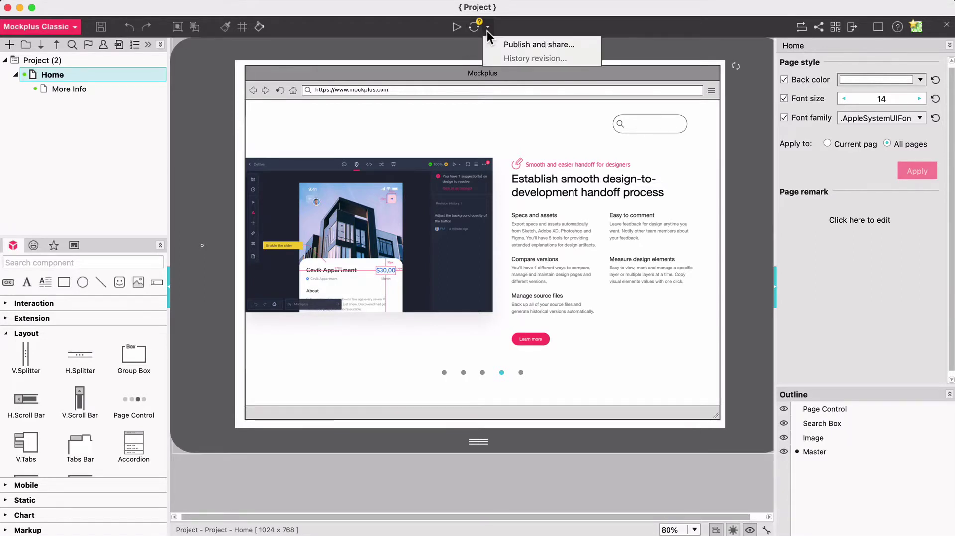
left_click(505, 28)
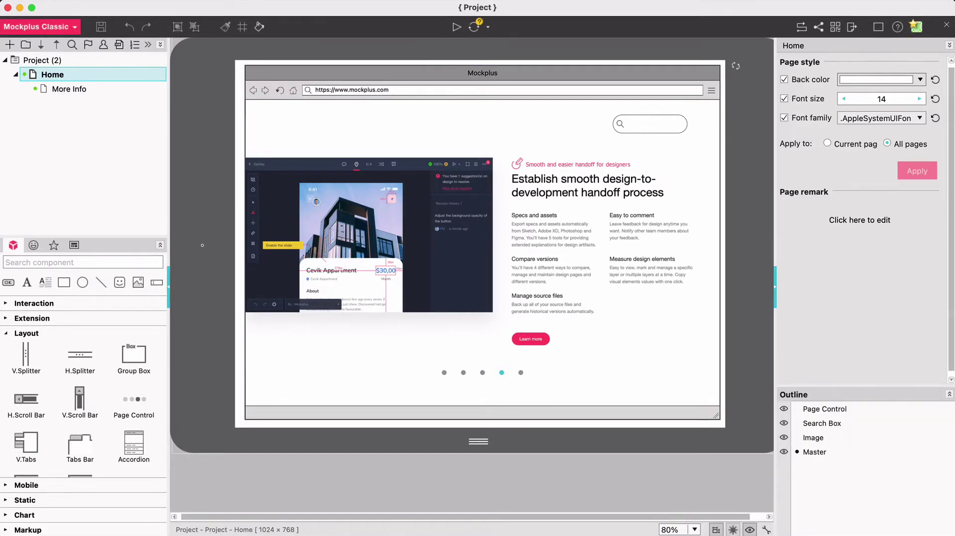
left_click(695, 530)
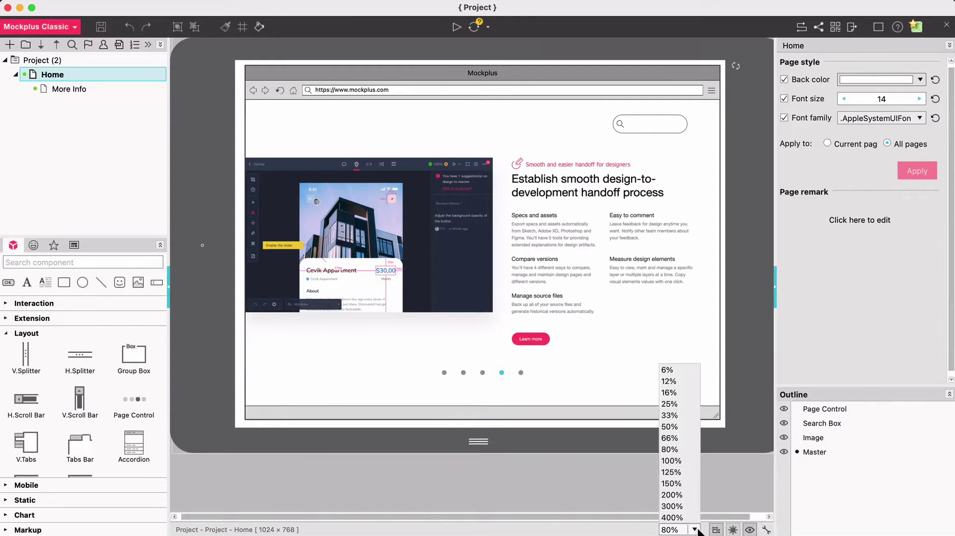
left_click(684, 461)
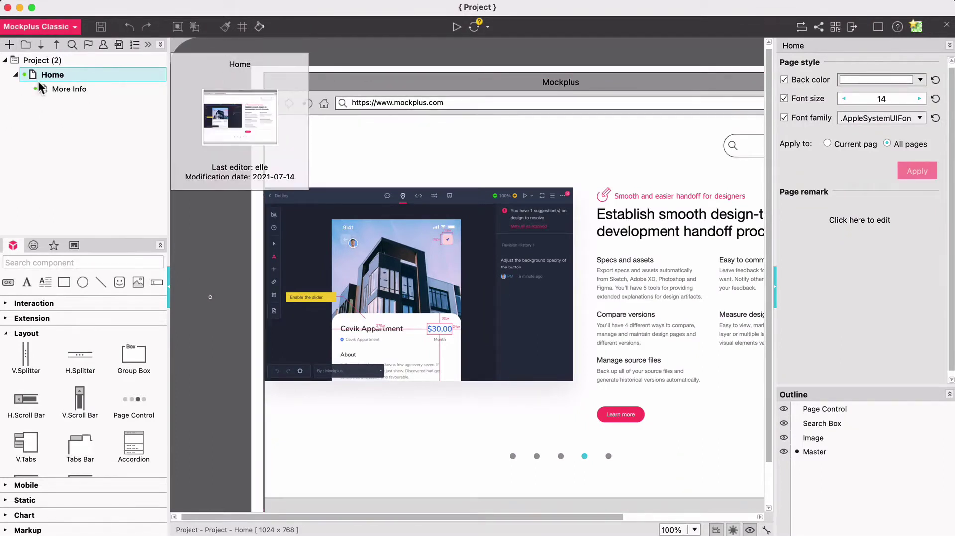
Collapse the Layout category in the Components panel
mouse_move(54, 89)
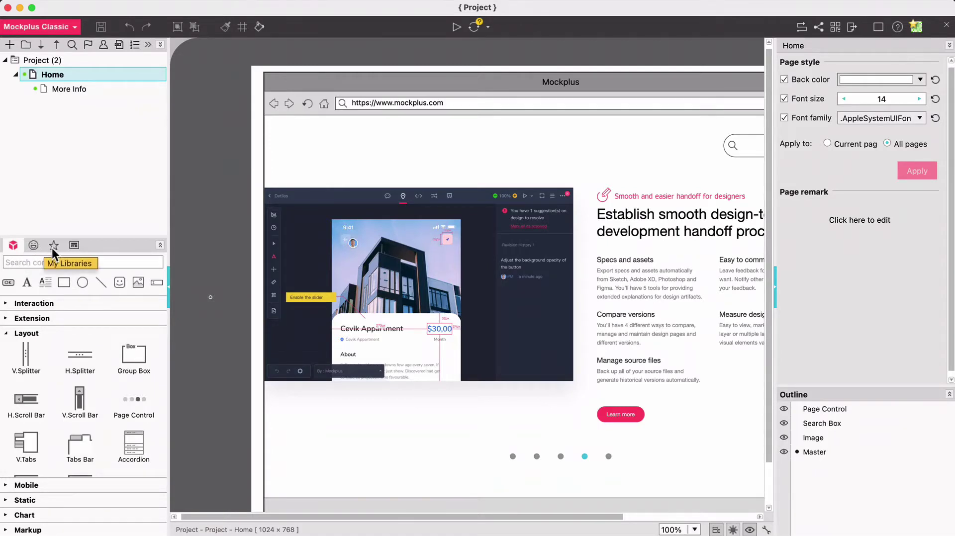
left_click(9, 334)
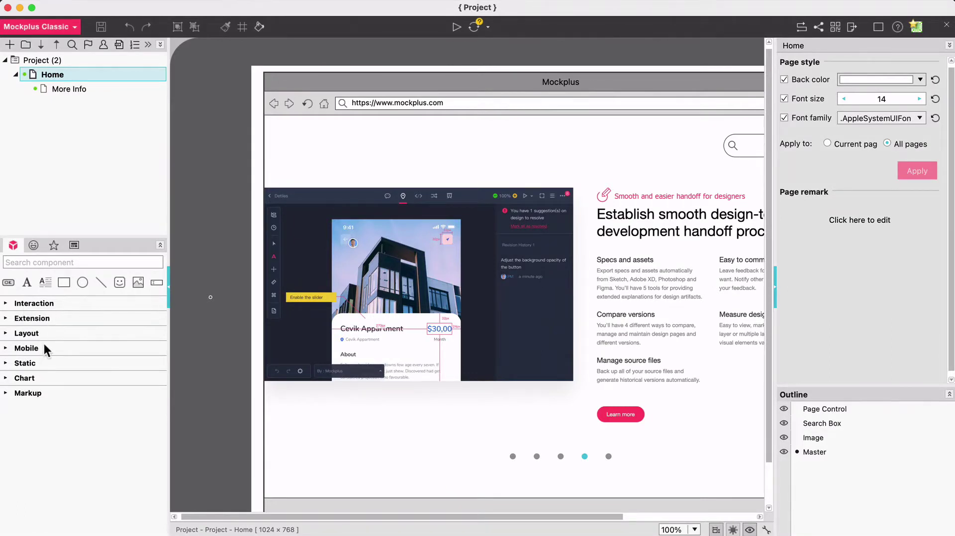
Browse the Emotion, Direction/Arrow and Number categories in the Icons library
left_click(33, 246)
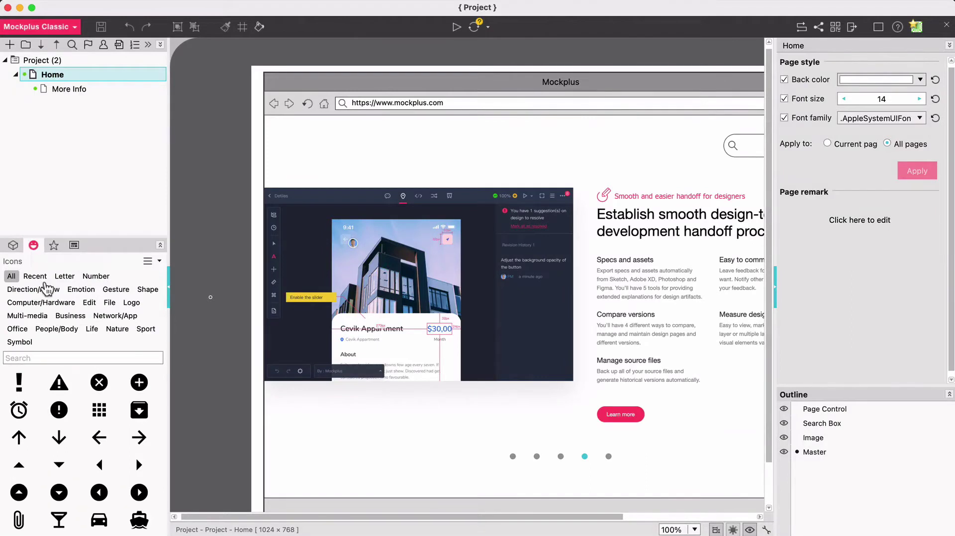
mouse_move(74, 442)
scroll(73, 443, "down", 2)
scroll(73, 443, "down", 10)
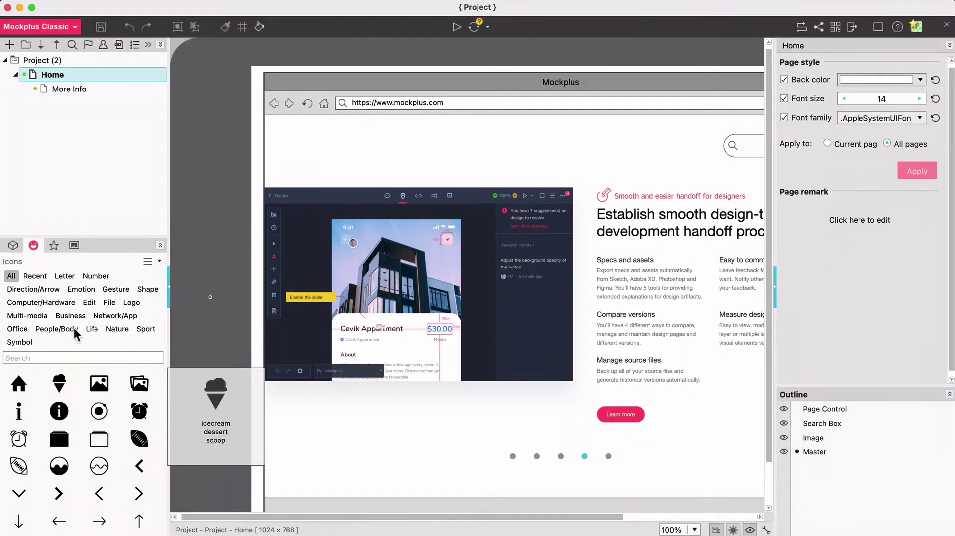
left_click(79, 291)
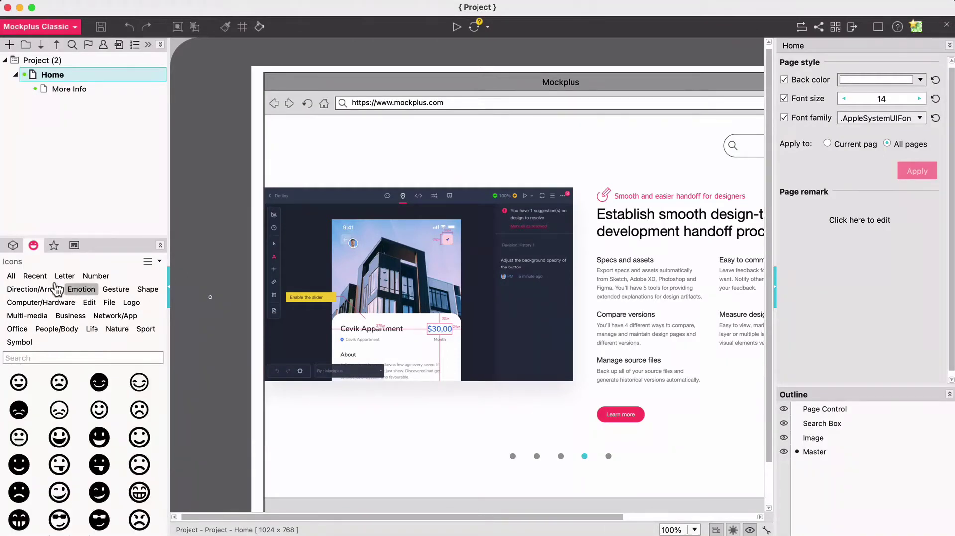
left_click(37, 293)
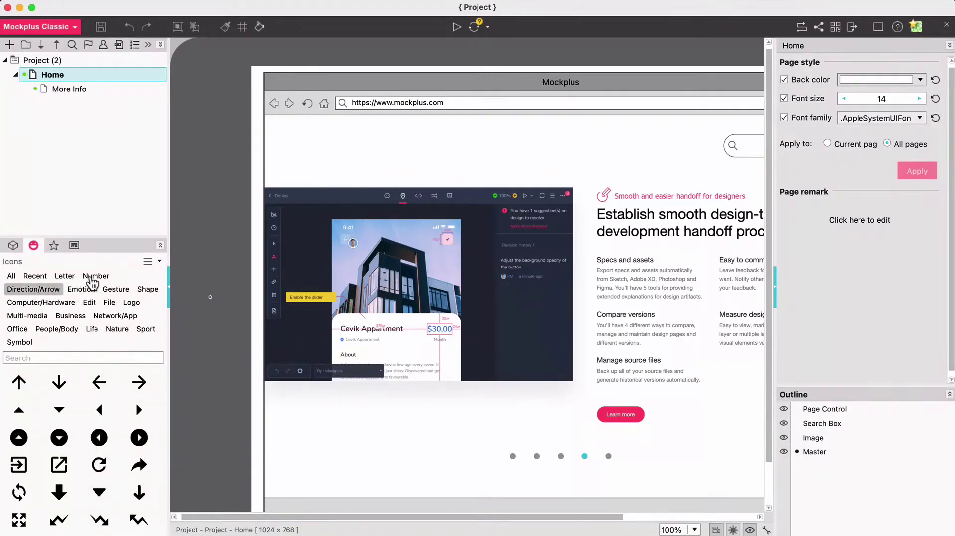
left_click(93, 278)
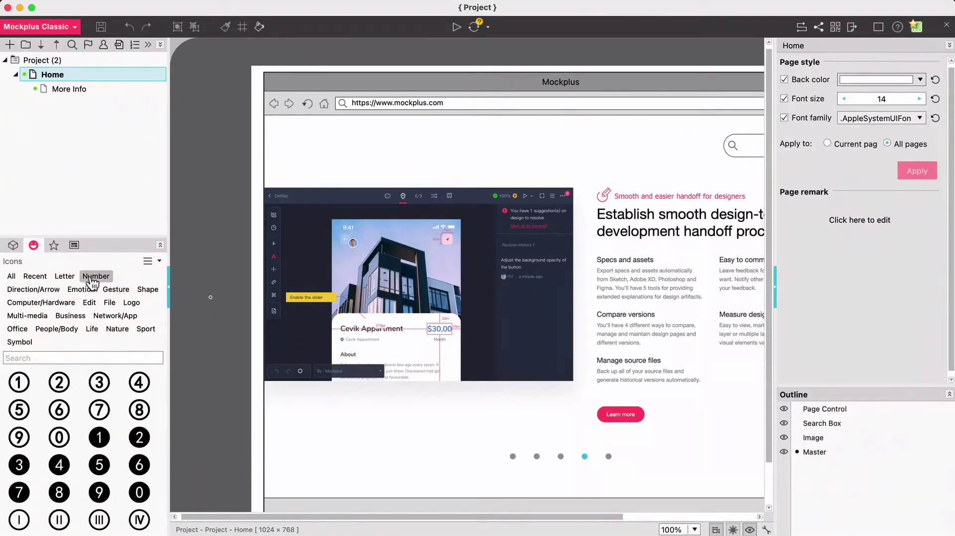
Open My libraries and view its add-library options without choosing one
left_click(53, 245)
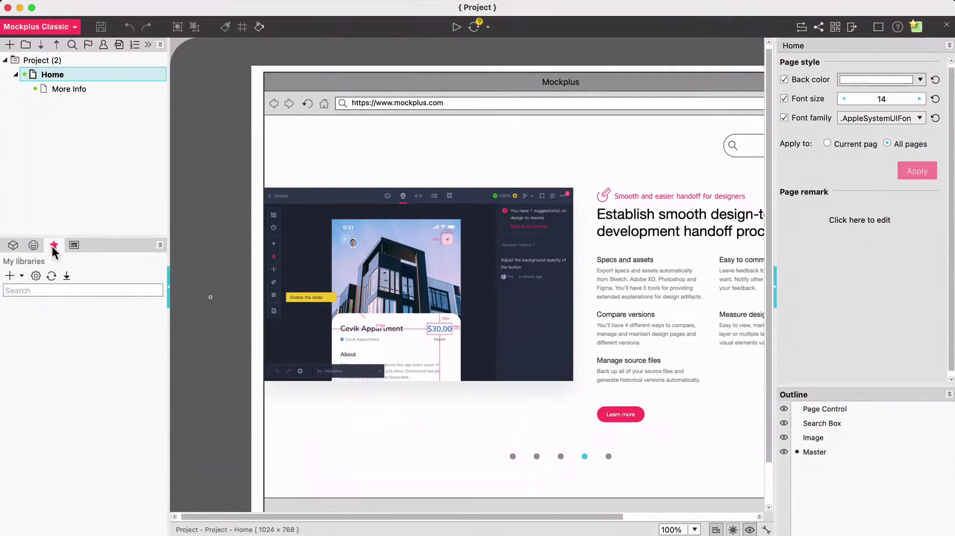
left_click(22, 276)
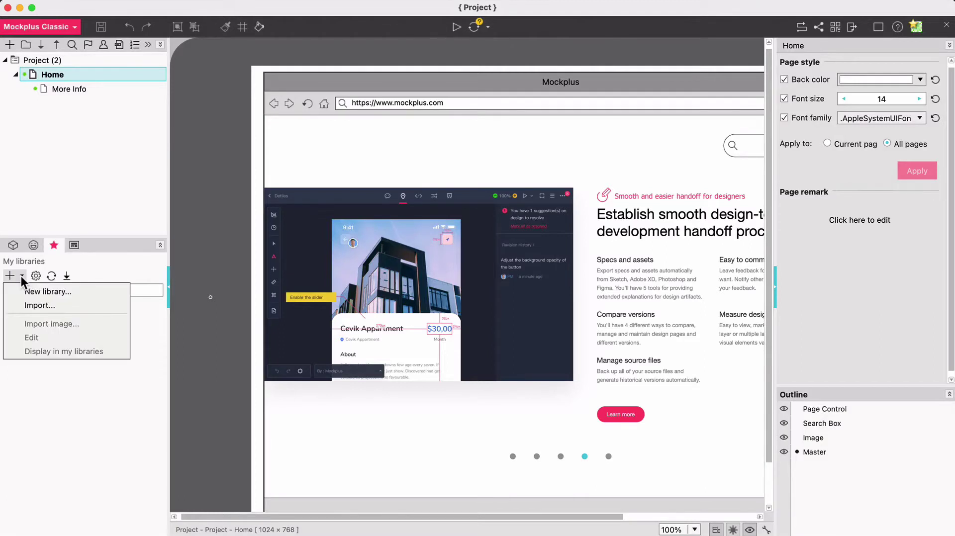
left_click(82, 270)
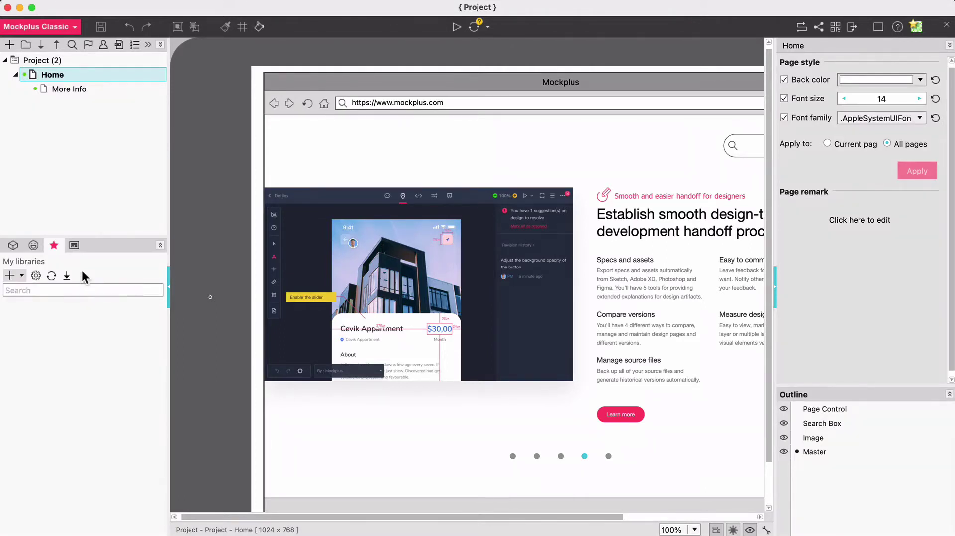
View the Master library's sorting options, then return to the component library
left_click(73, 246)
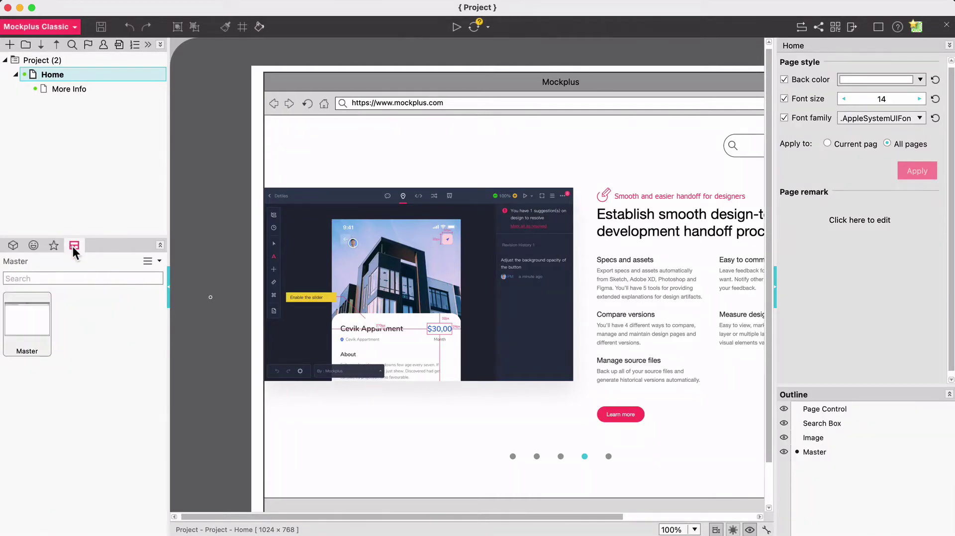
mouse_move(27, 325)
left_click(147, 267)
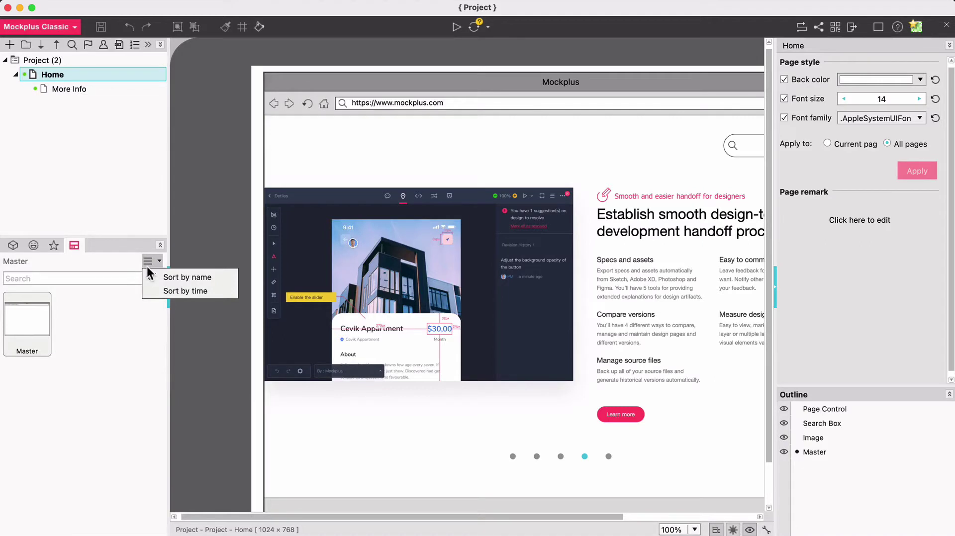
left_click(75, 368)
left_click(14, 246)
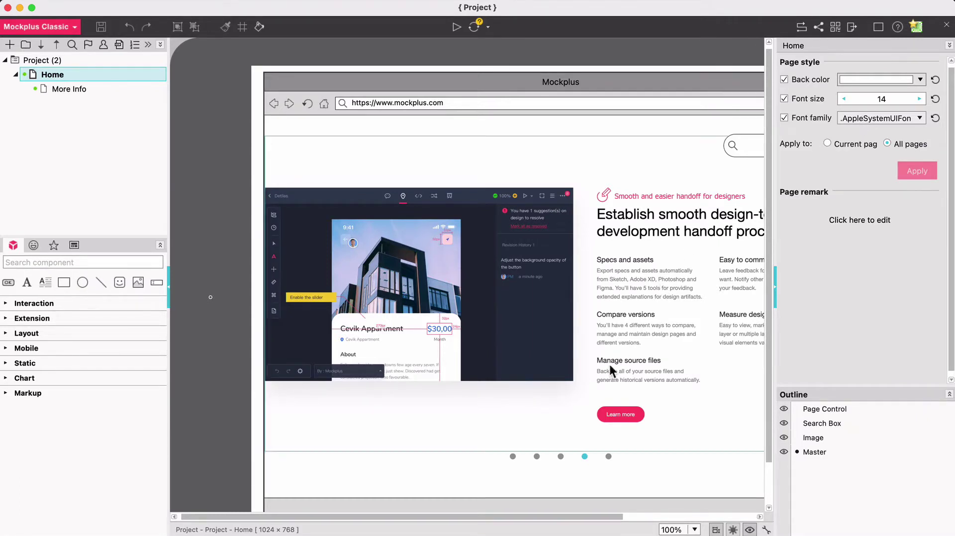
Make the Home page's page-control dots red
left_click(579, 461)
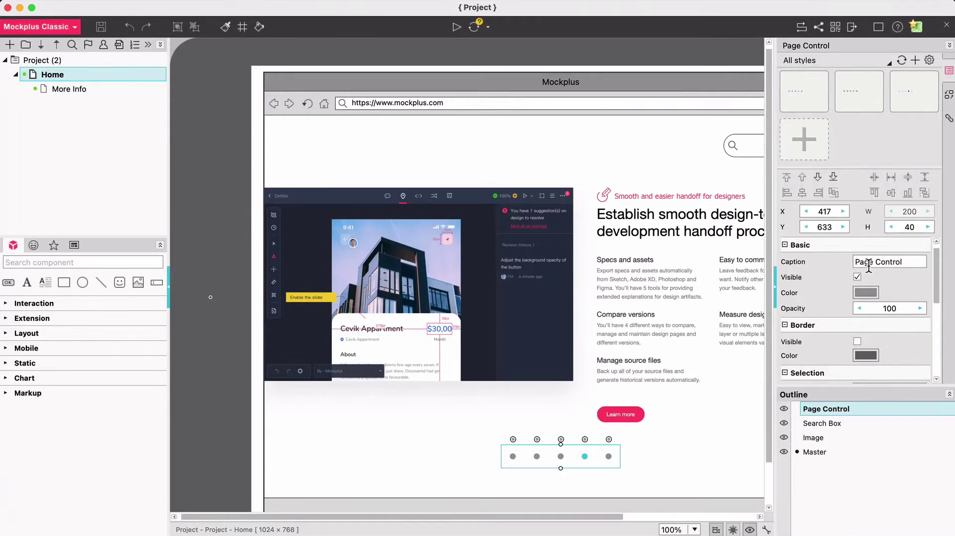
left_click(864, 292)
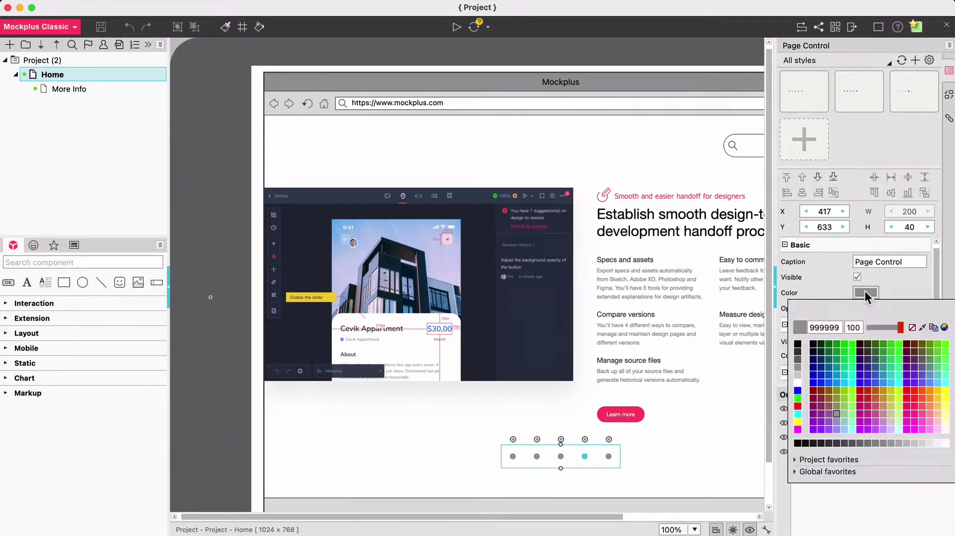
left_click(867, 391)
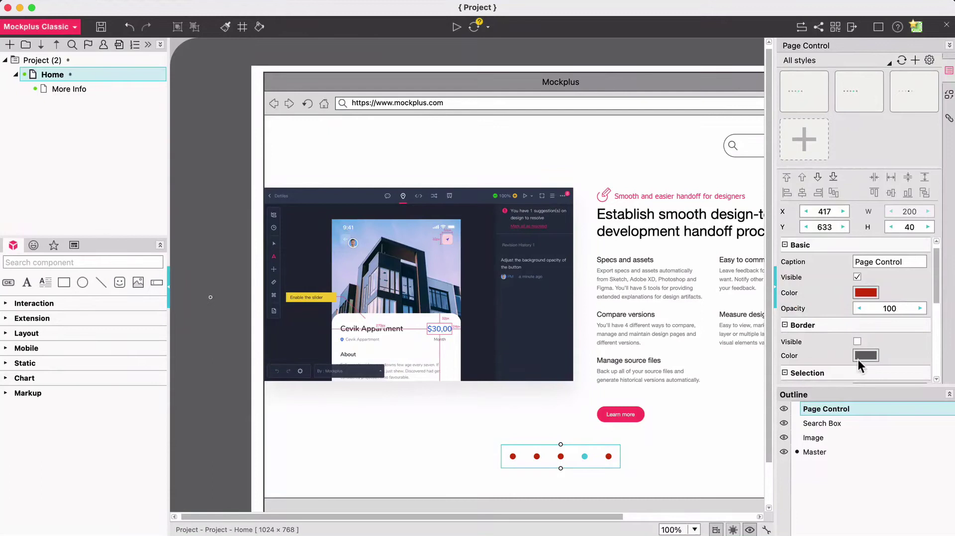
Set the page control's border colour to green 33FF33, leaving borders hidden
left_click(865, 356)
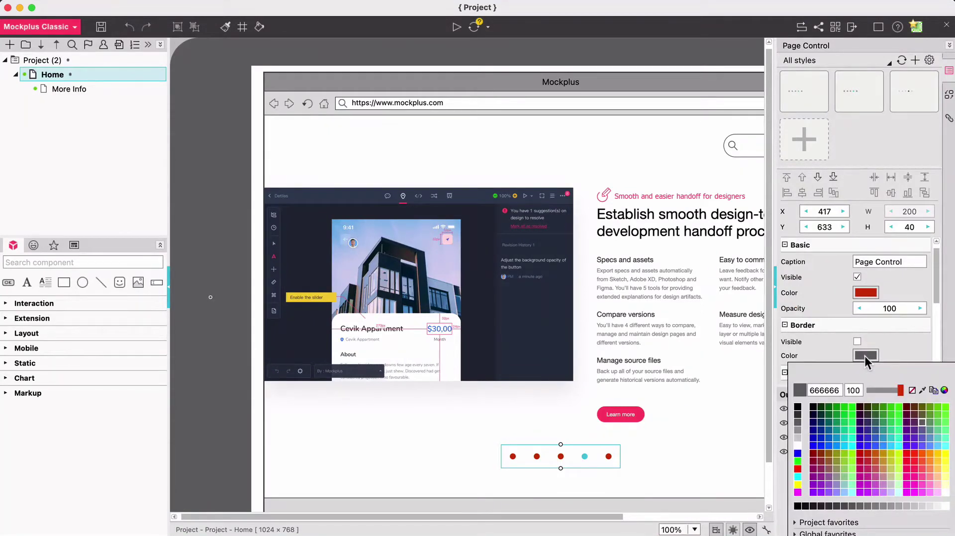
left_click(895, 410)
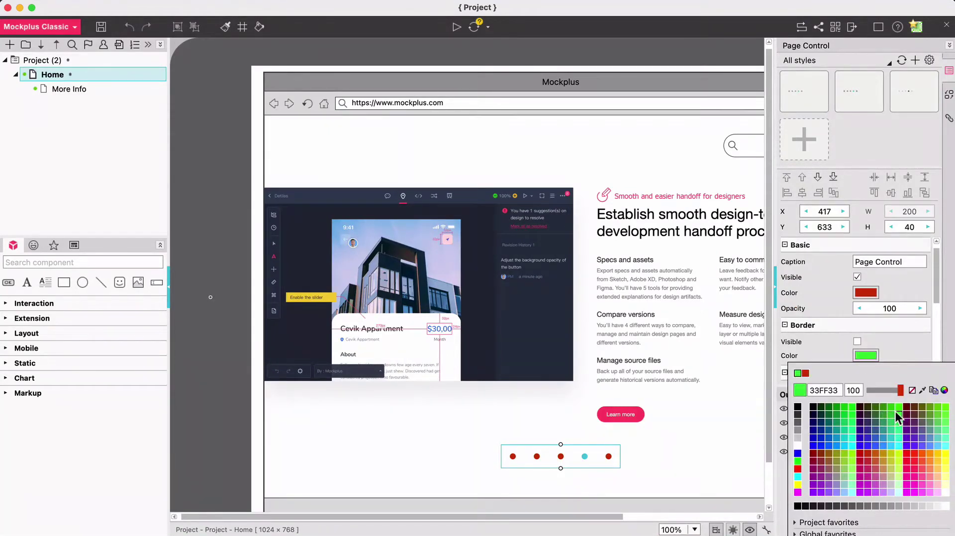
left_click(908, 354)
left_click(857, 341)
left_click(855, 341)
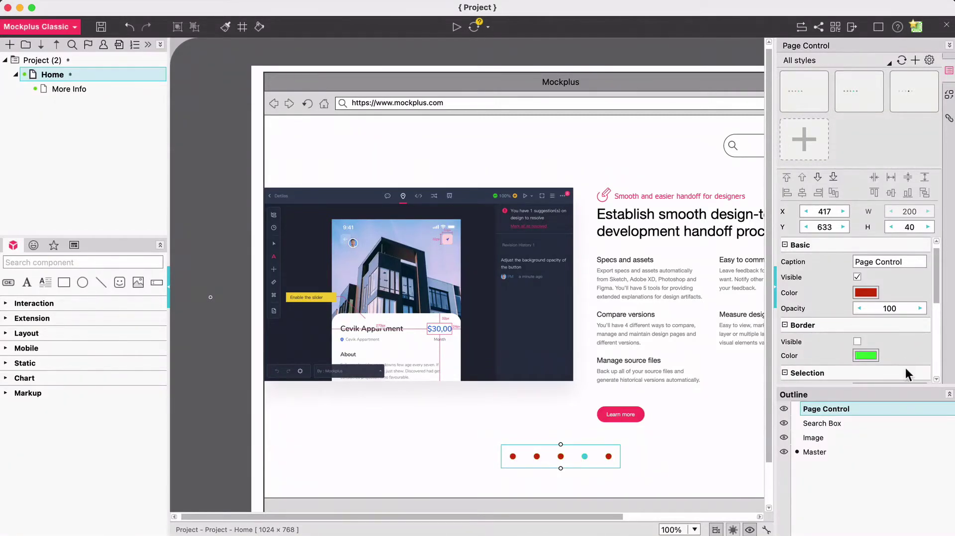
scroll(904, 329, "down", 5)
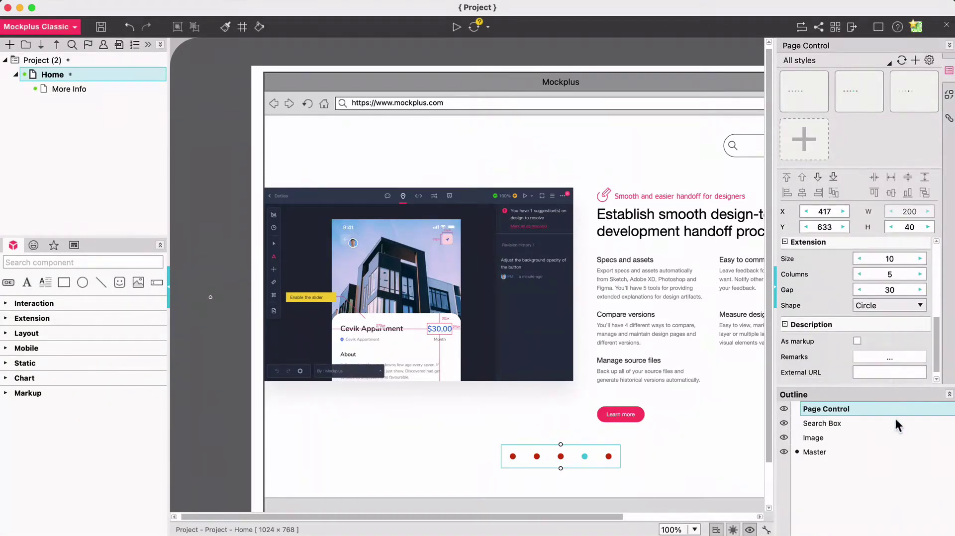
left_click(838, 422)
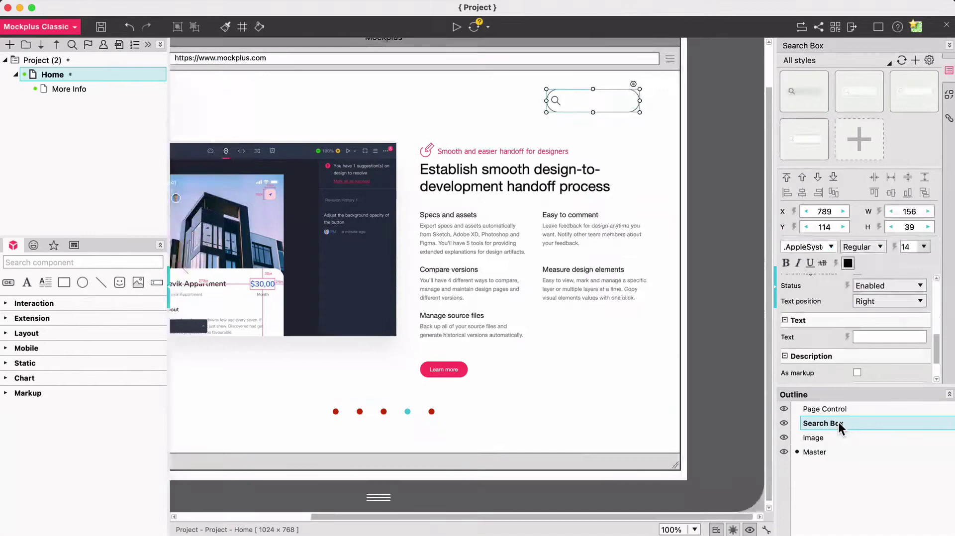
left_click(819, 450)
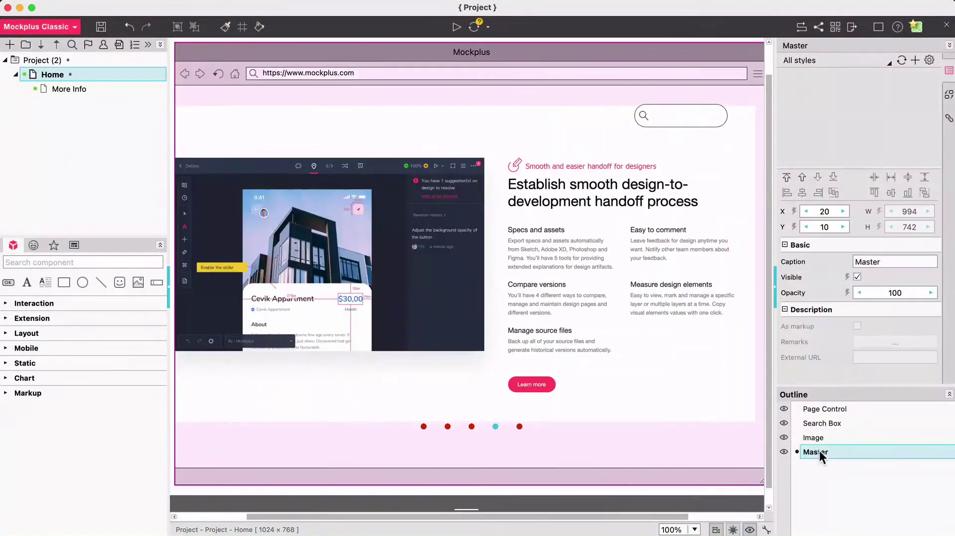
left_click(835, 422)
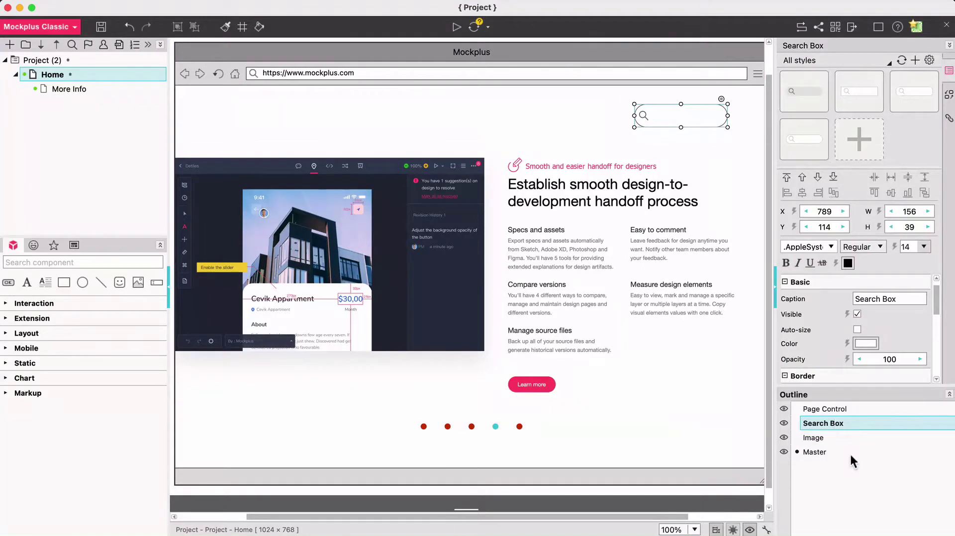
left_click(73, 28)
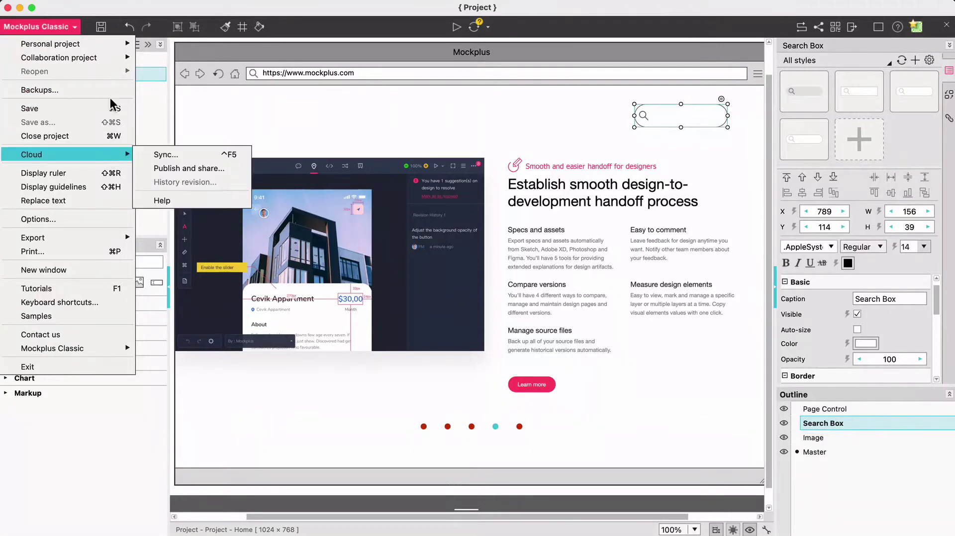
left_click(61, 24)
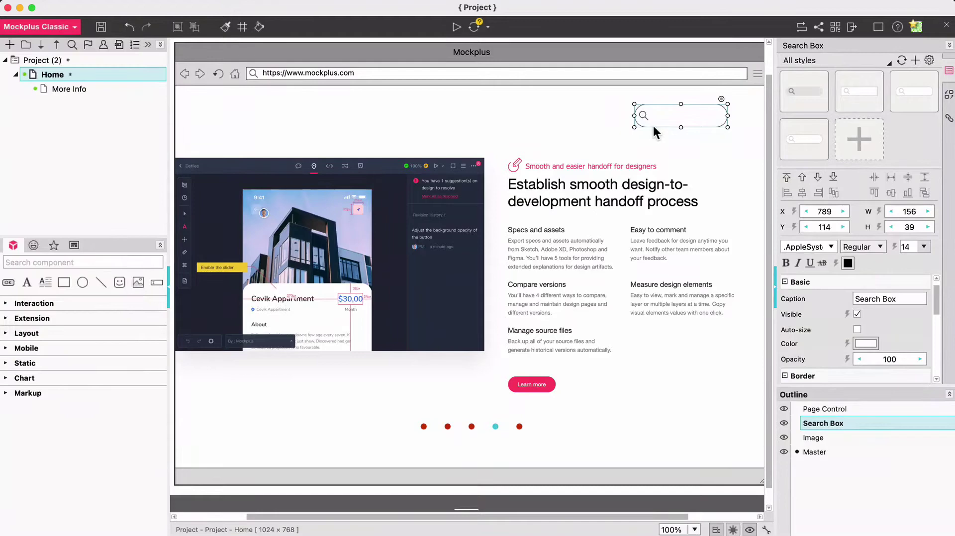
right_click(653, 125)
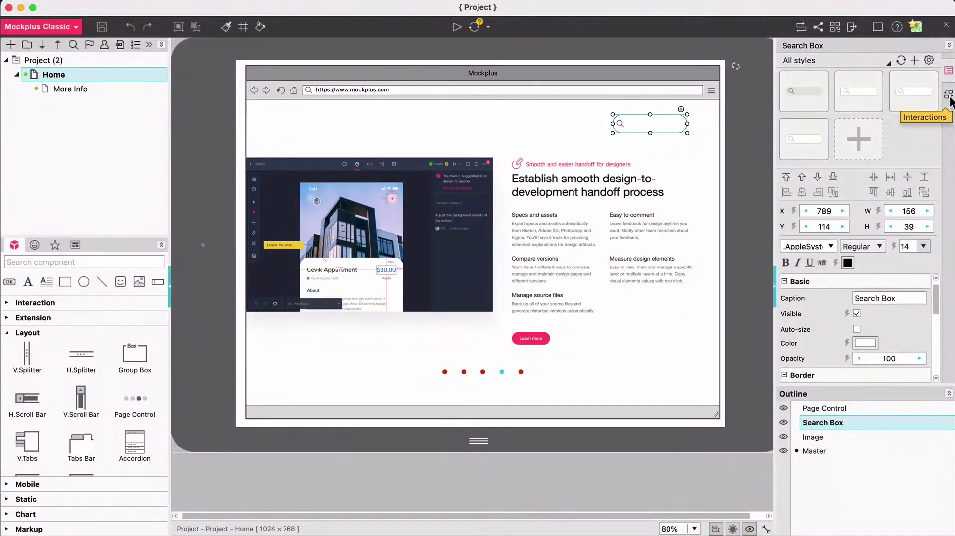
View the Interactions and Page links settings, then return to the Properties tab
left_click(948, 95)
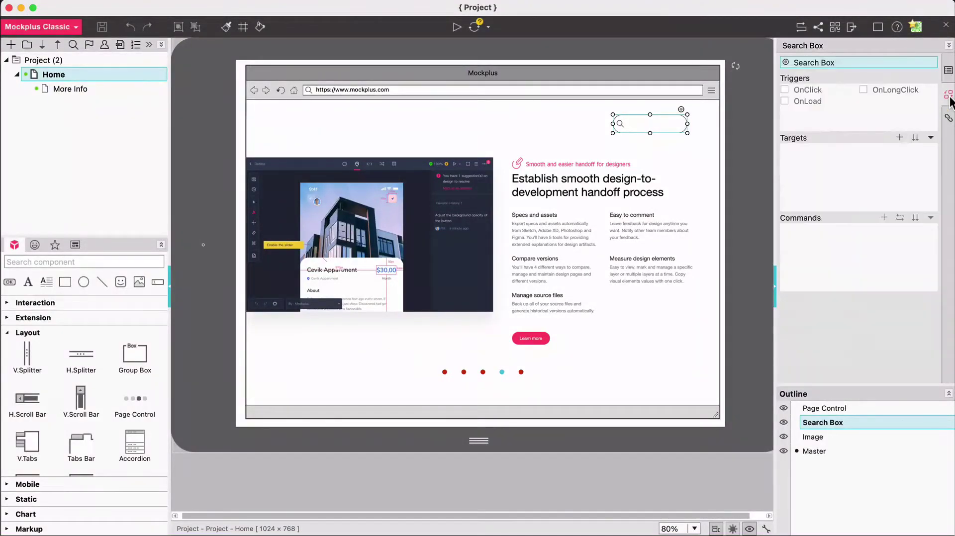
left_click(948, 120)
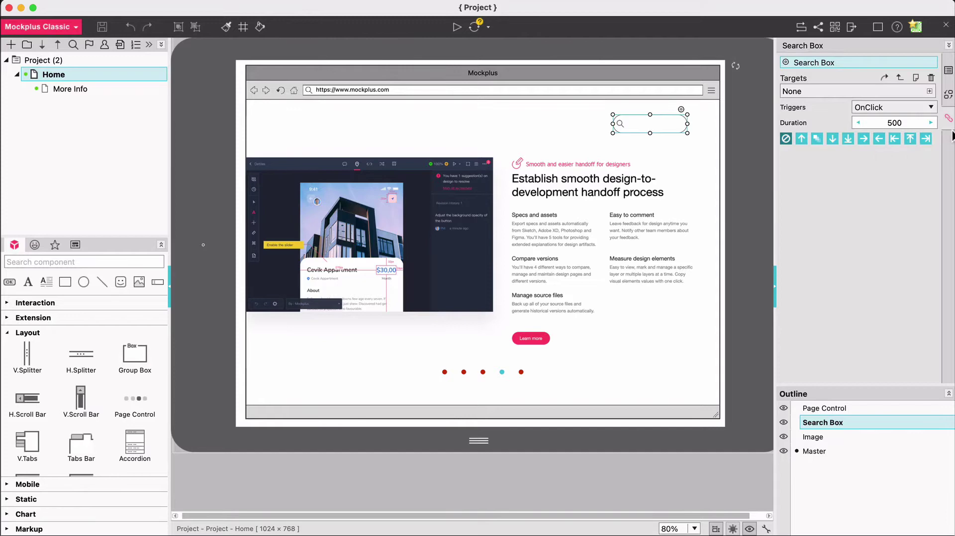
left_click(948, 72)
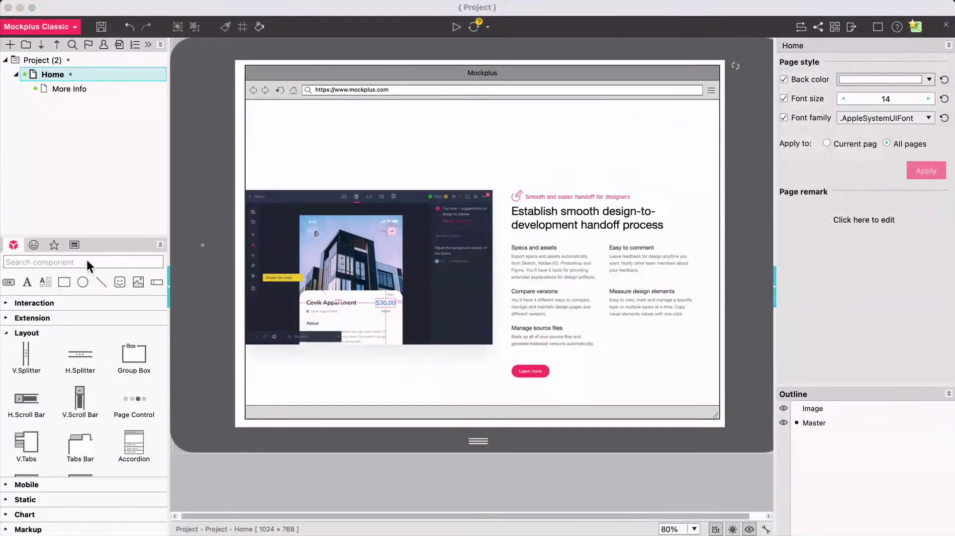
Add a Tab Bar found by searching 'tab' and place it below the address bar
left_click(87, 261)
type("tab")
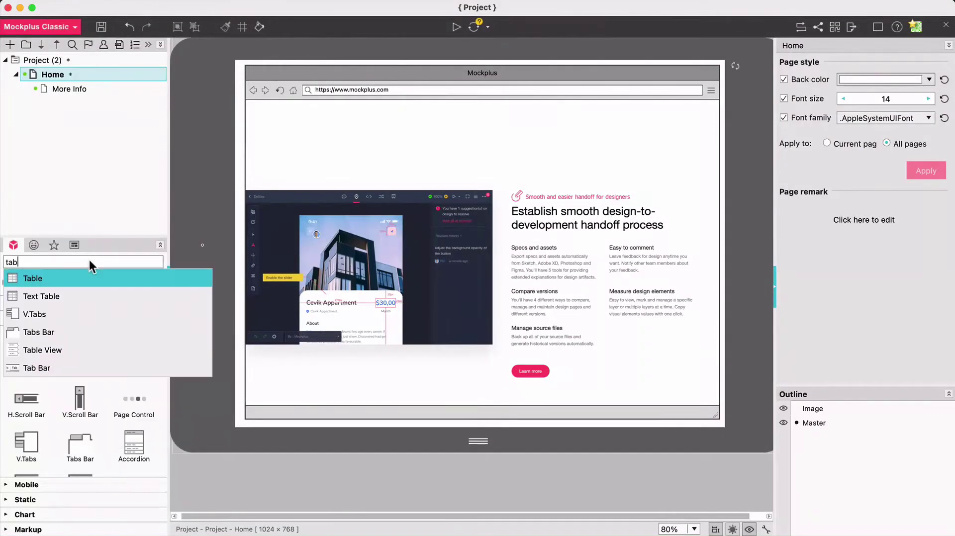
left_click(37, 366)
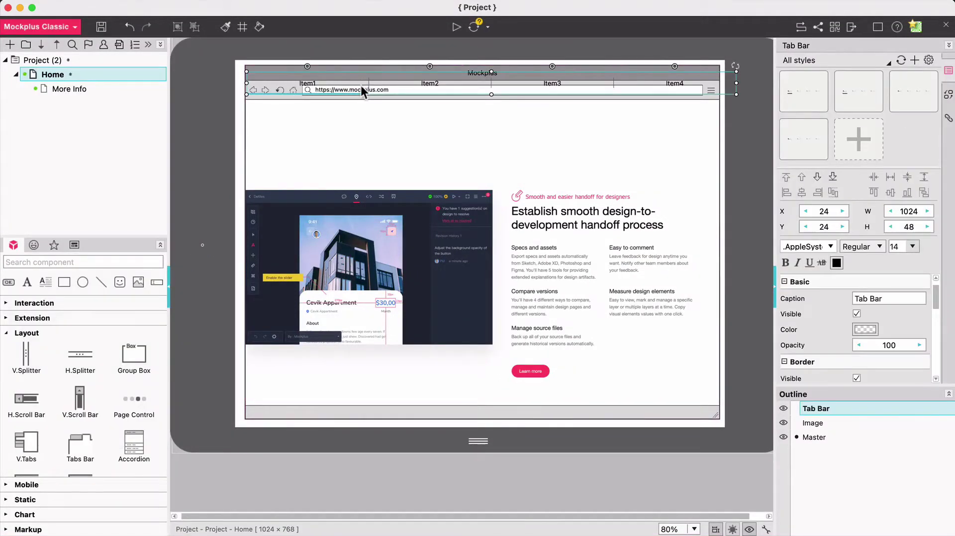
left_click_drag(360, 85, 358, 121)
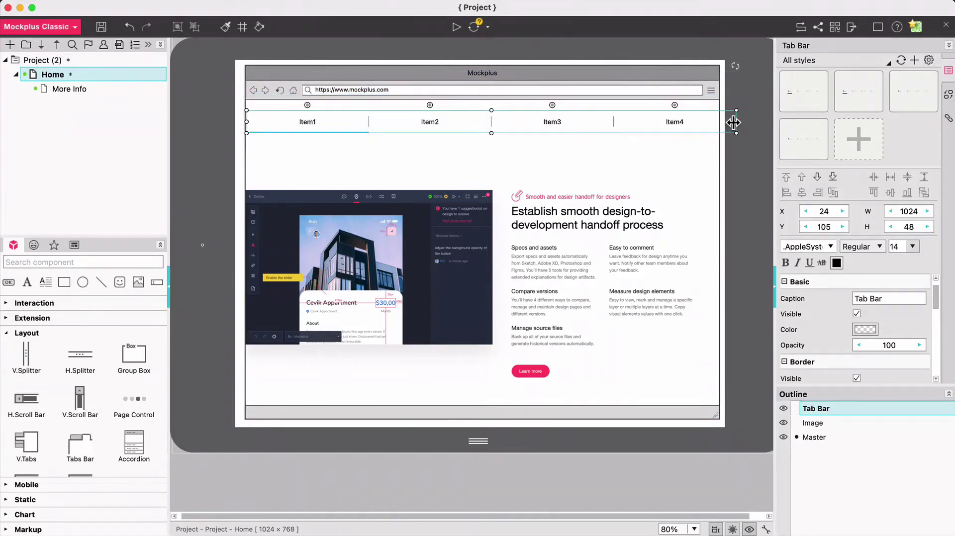
Resize the Tab Bar to 992 wide and label tabs Basic, Intermediate, Advanced, More info, Contact
left_click_drag(733, 122, 719, 125)
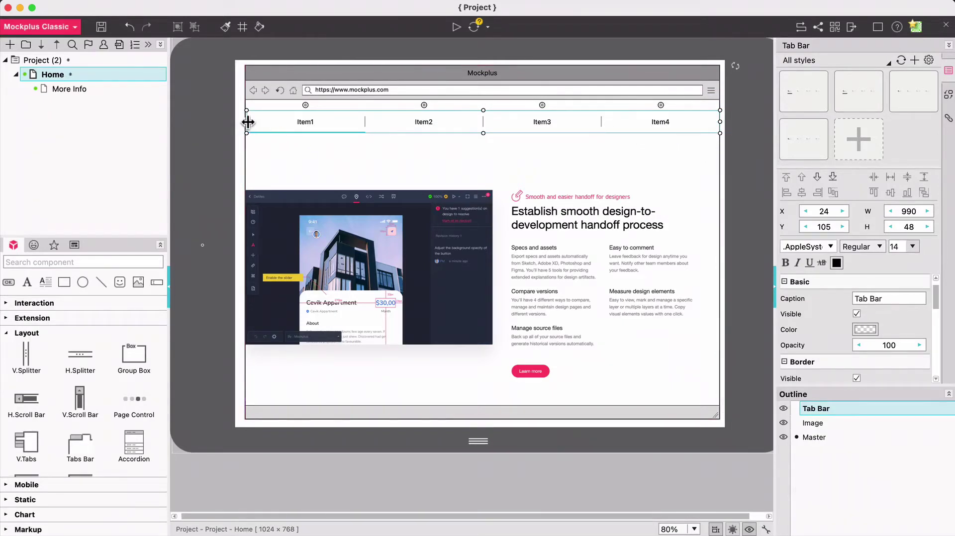
left_click_drag(247, 122, 246, 122)
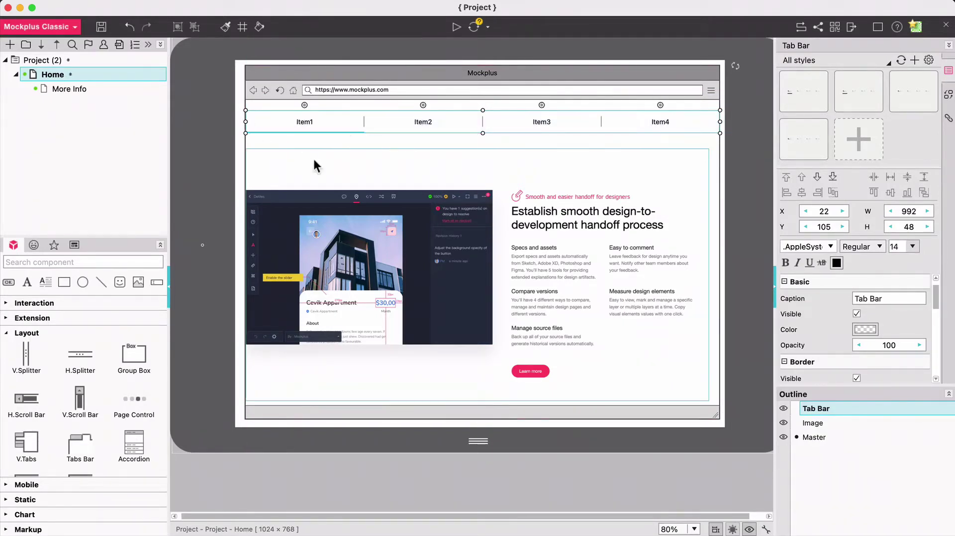
double_click(361, 121)
type("Basic,Intermediate,Advanced,More info,Contact")
key("Return")
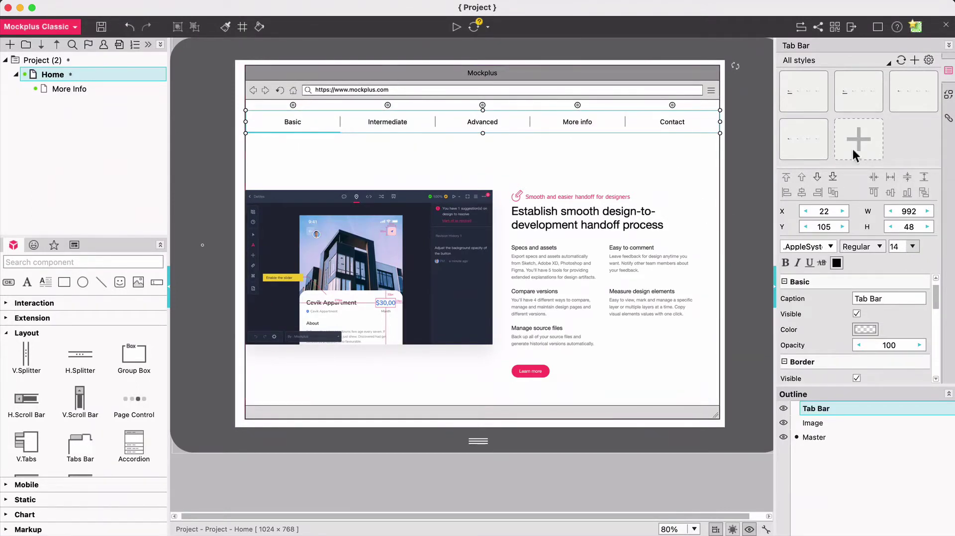
Apply the Tab Bar style with the underlined Basic tab
mouse_move(797, 101)
left_click(833, 97)
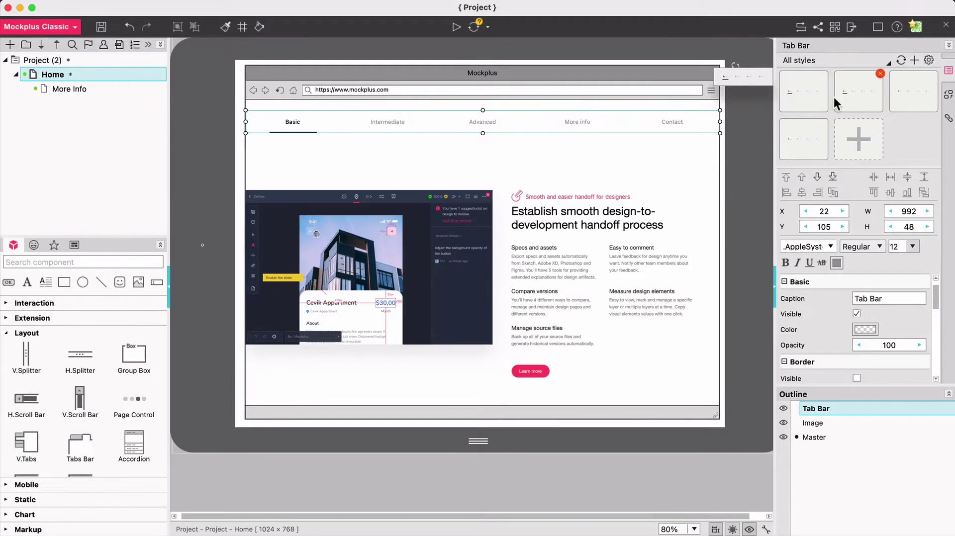
left_click(899, 88)
left_click(798, 154)
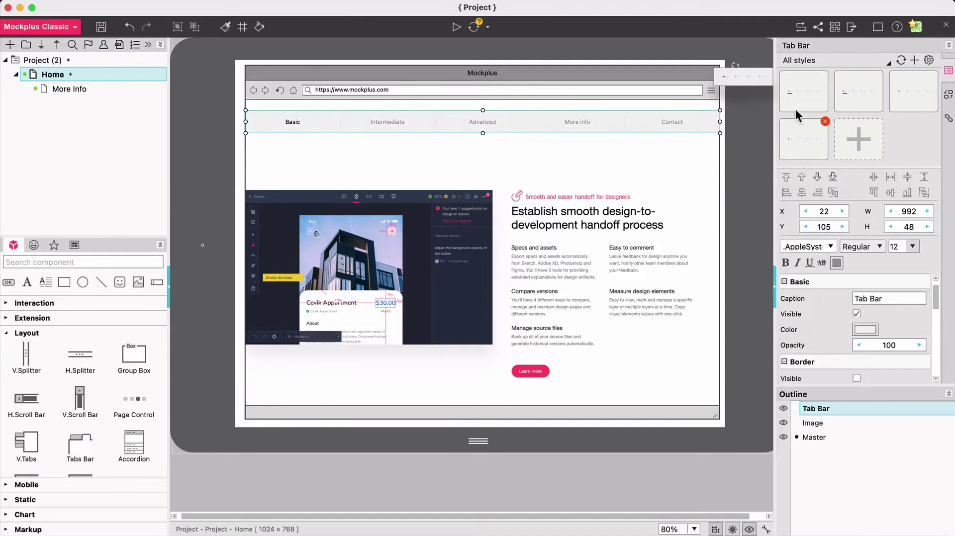
left_click(795, 91)
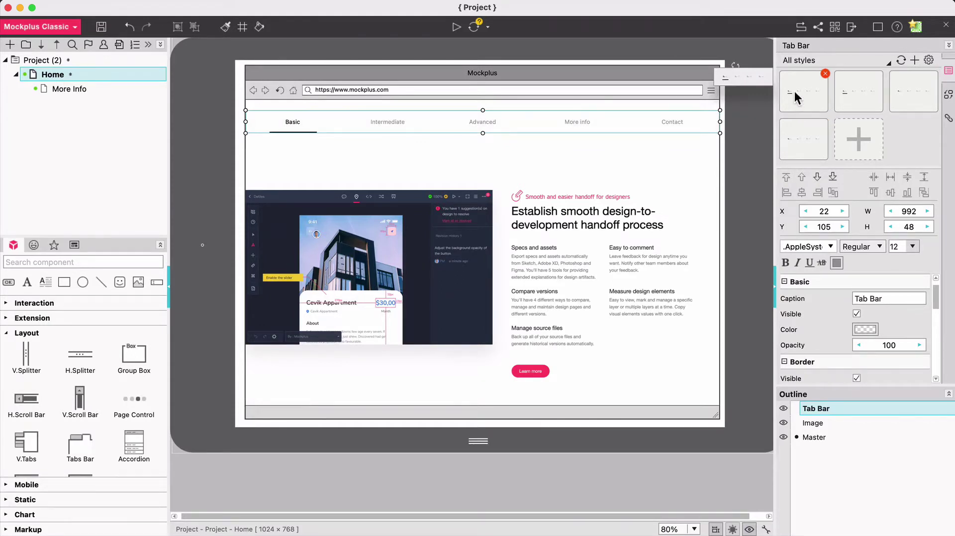
Make the tab labels bold and adjust the Tab Bar fill colour and opacity
left_click(785, 262)
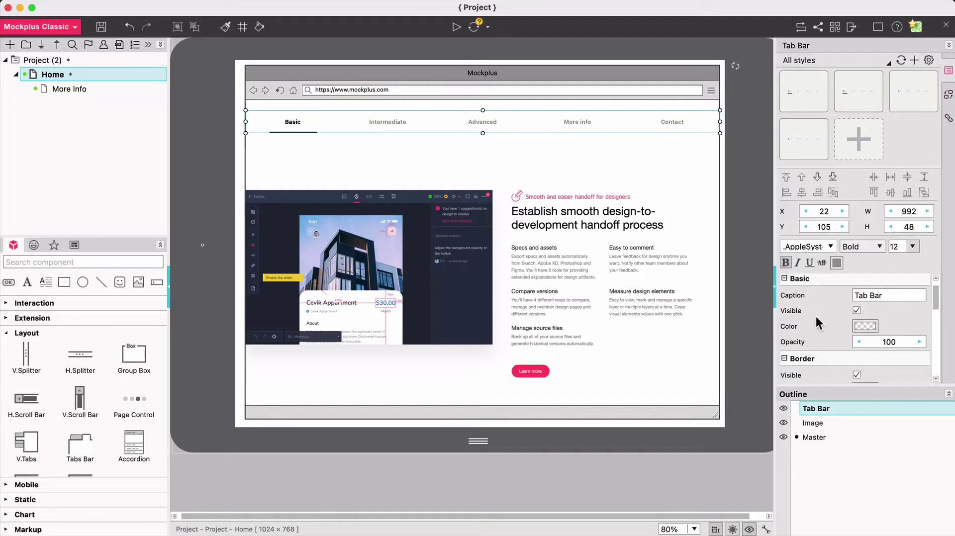
left_click(864, 326)
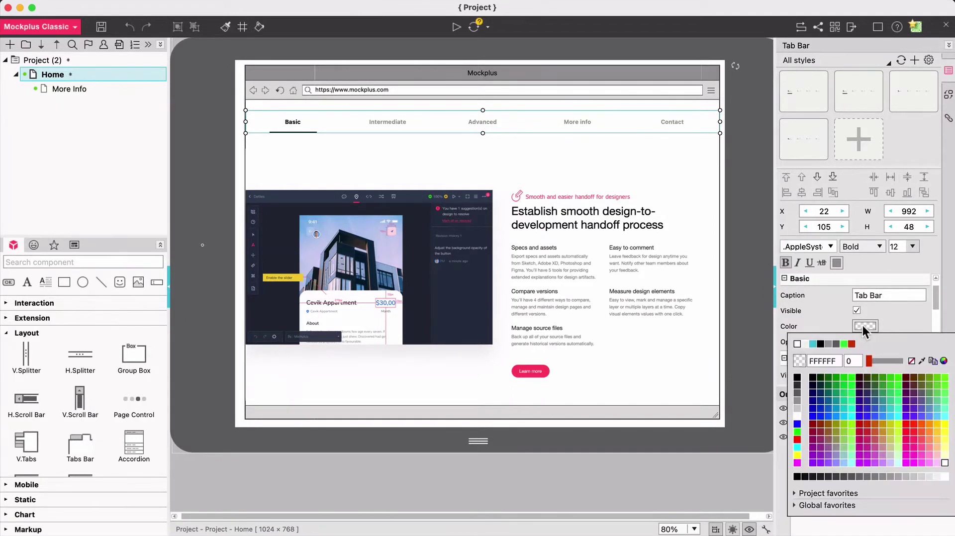
left_click(797, 408)
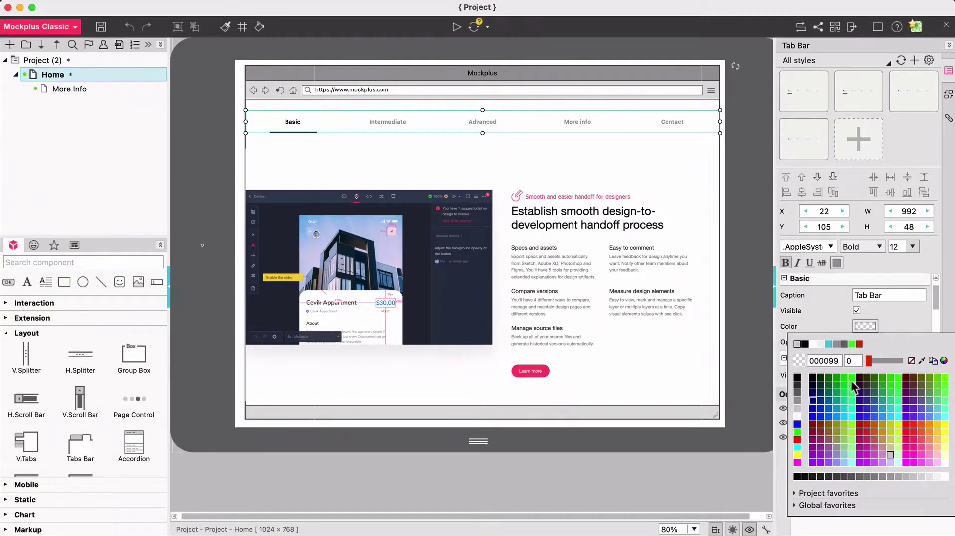
left_click(887, 359)
left_click_drag(887, 359, 851, 362)
left_click(901, 326)
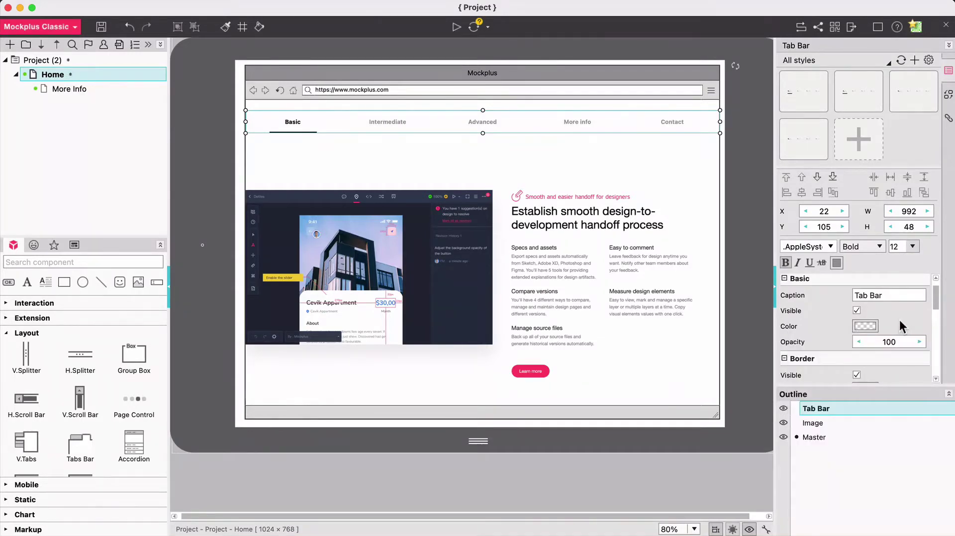
Give the tab bar a red border with thickness 3
scroll(865, 331, "down", 3)
left_click(861, 333)
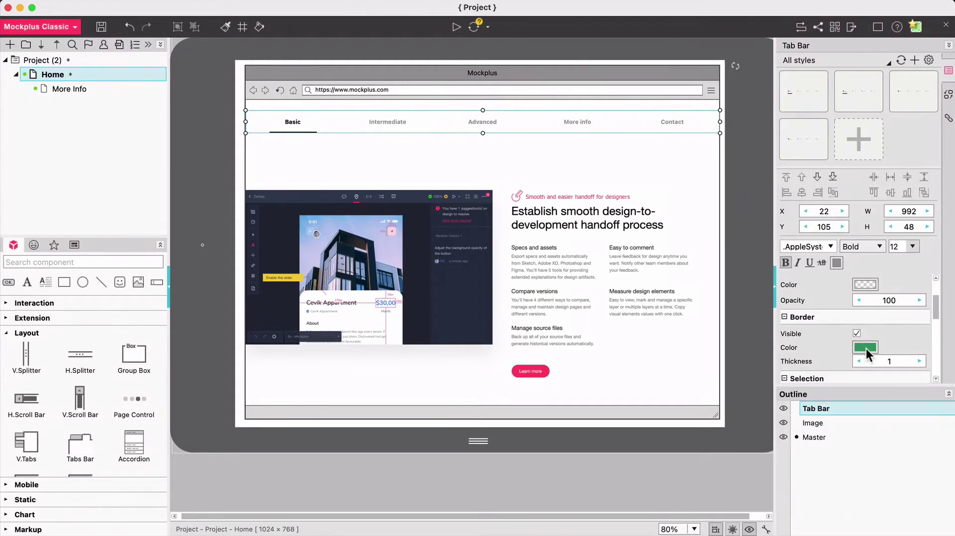
left_click(865, 347)
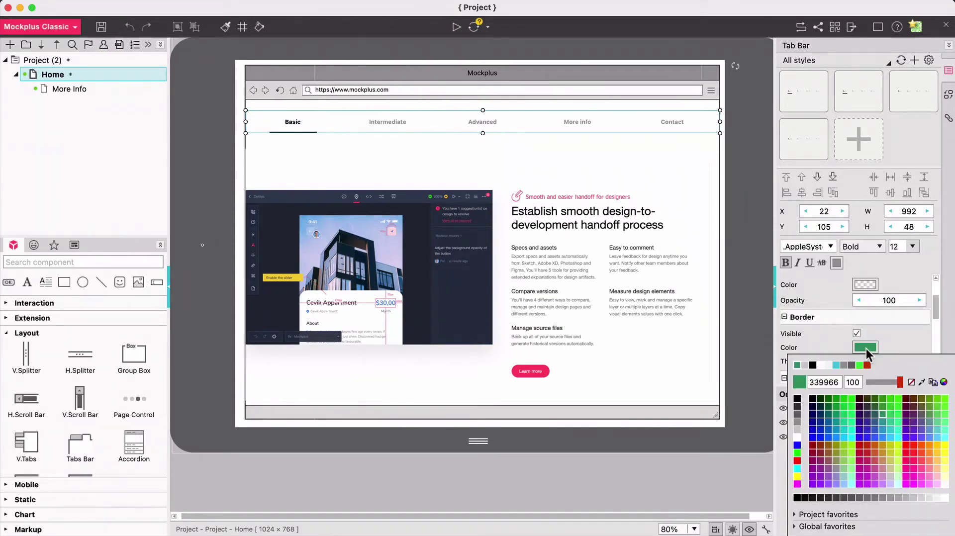
left_click(903, 452)
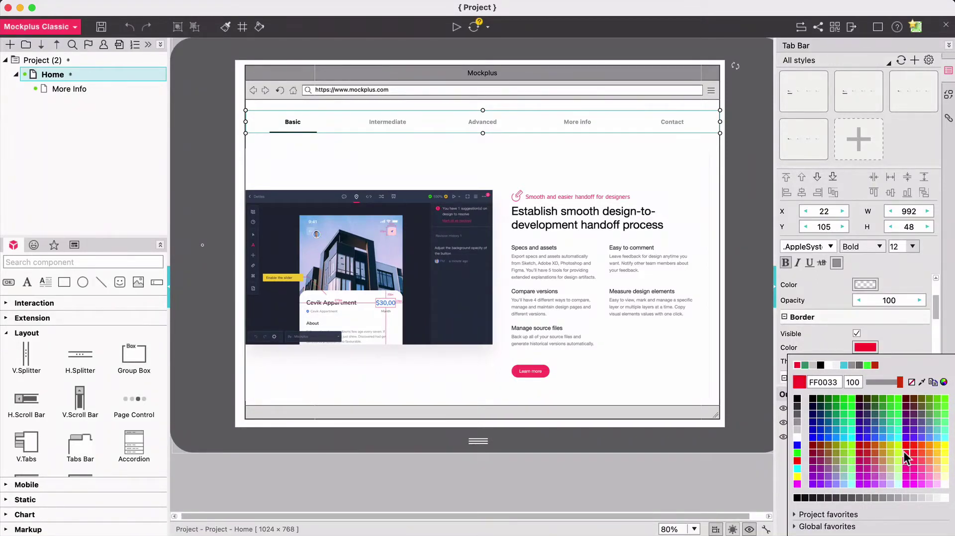
left_click(897, 342)
left_click(919, 361)
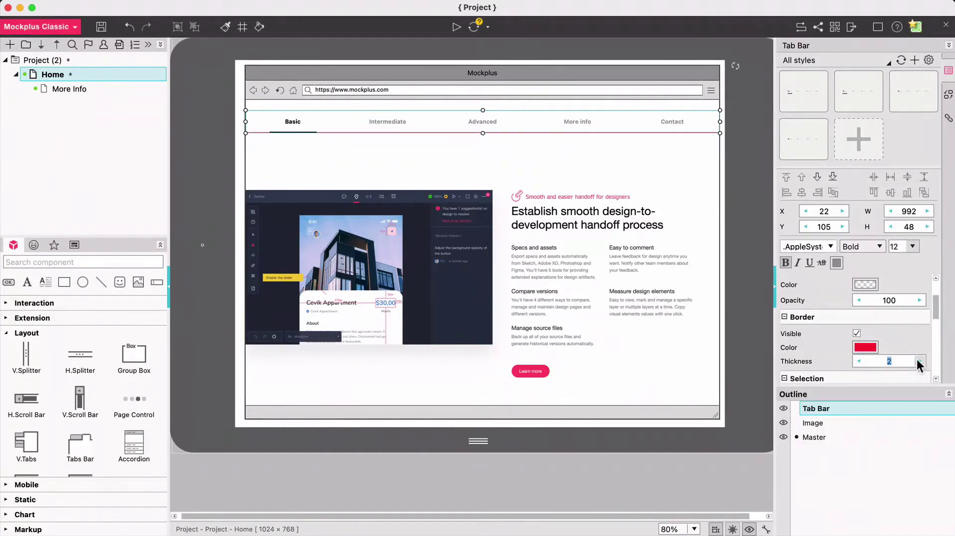
left_click(918, 362)
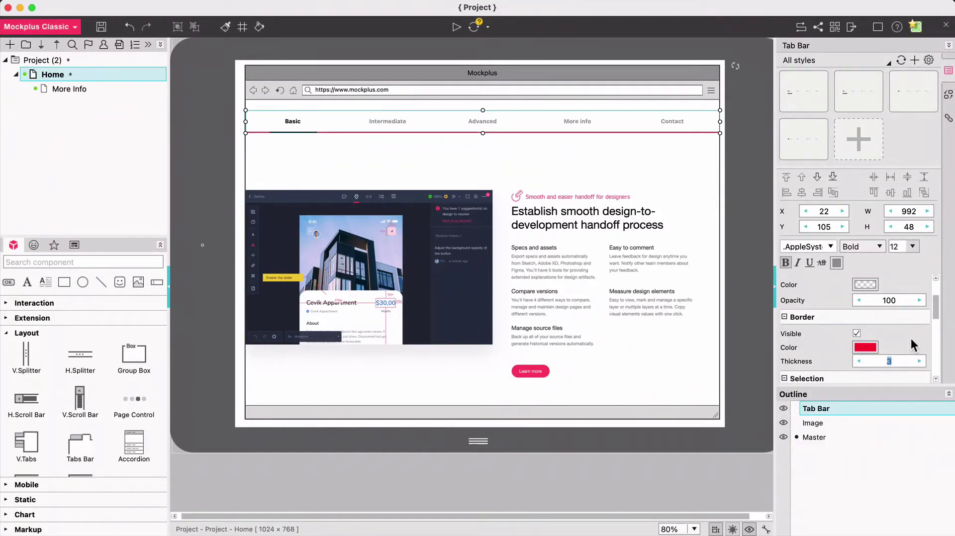
Make the selected-tab text red and set Intermediate as the selected tab
scroll(911, 338, "down", 3)
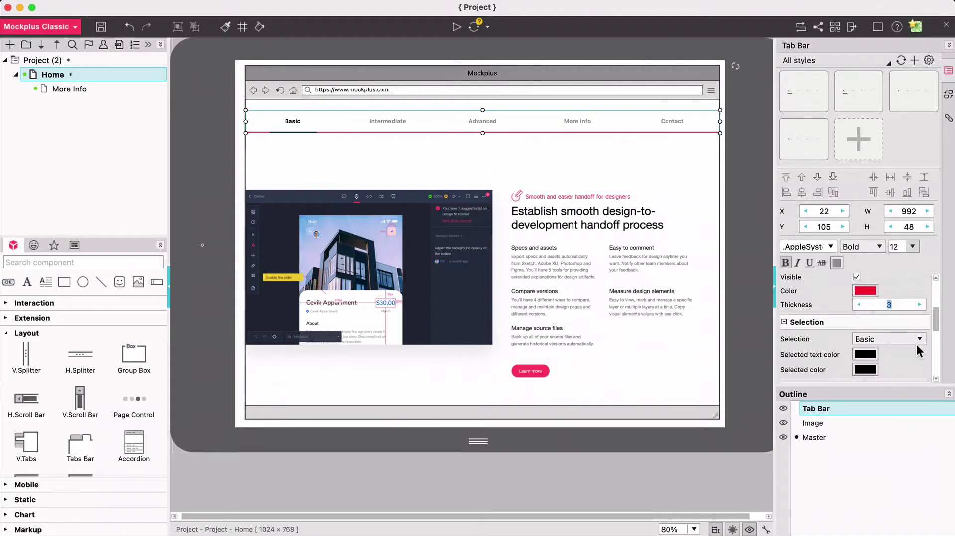
left_click(867, 351)
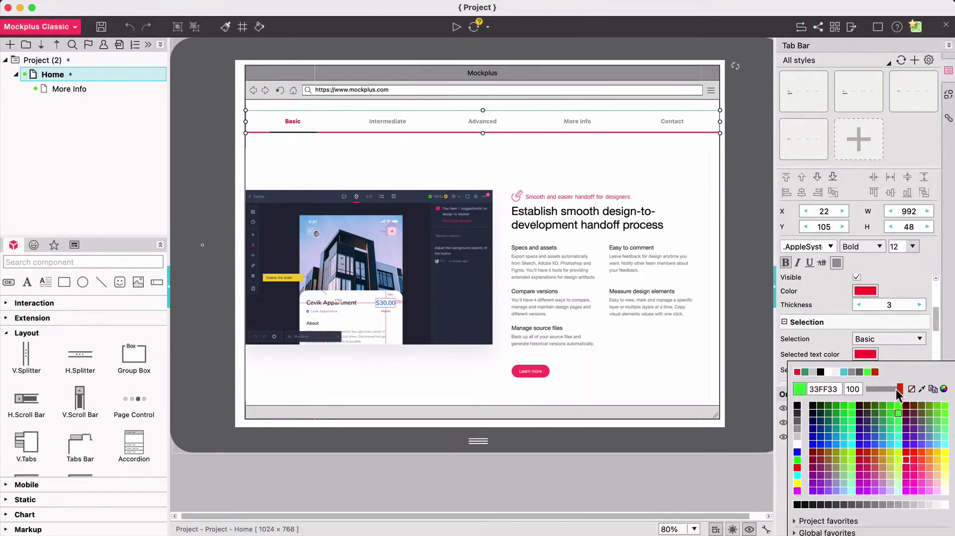
left_click(911, 343)
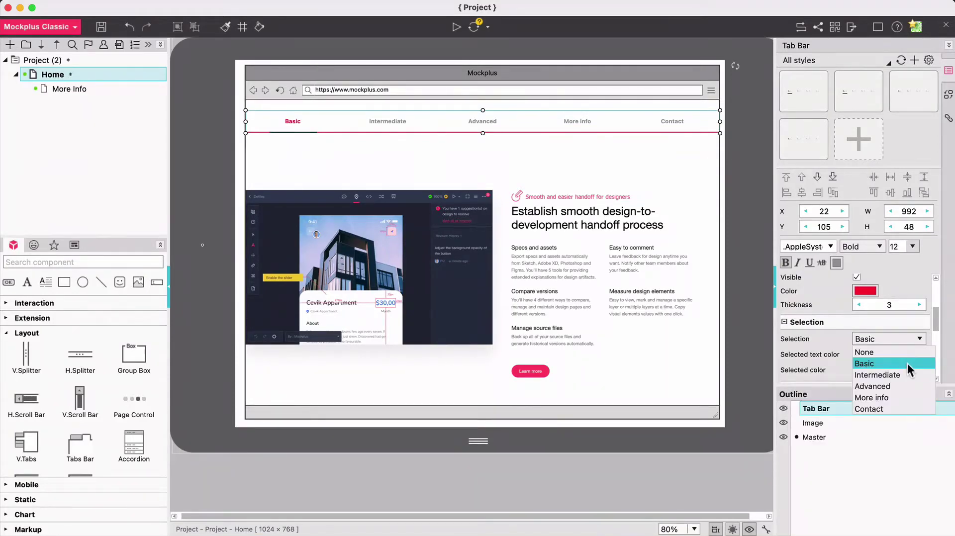
left_click(878, 374)
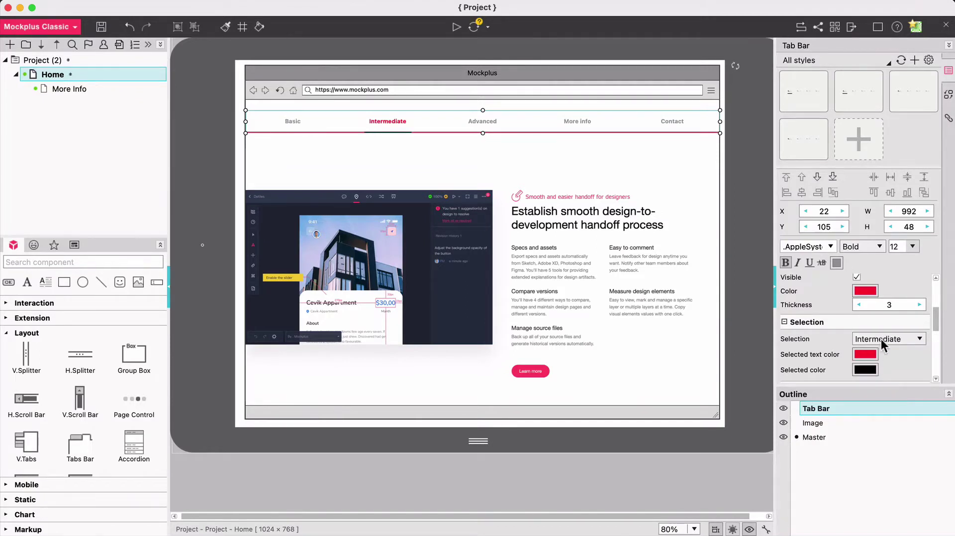
Set the selected-tab indicator colour to yellow
scroll(890, 357, "down", 2)
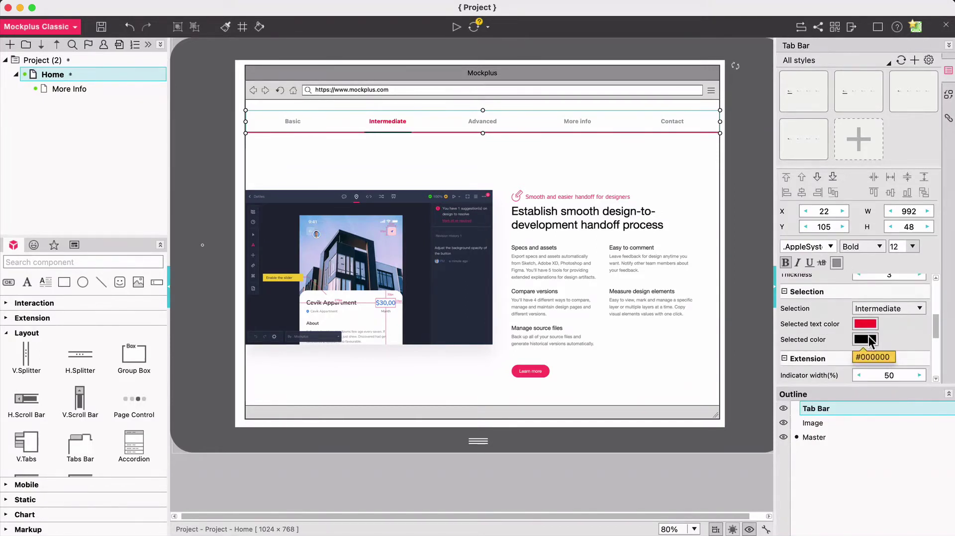
left_click(871, 342)
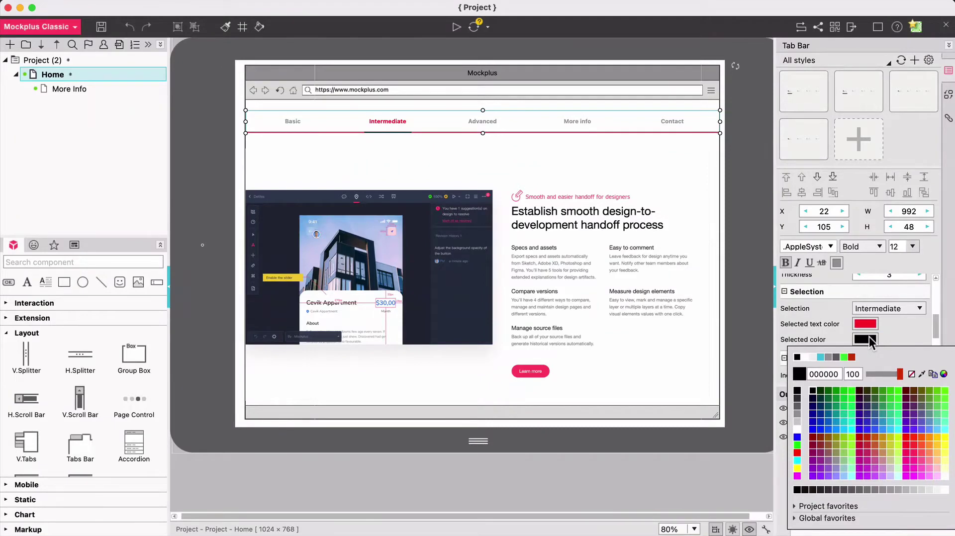
left_click(943, 446)
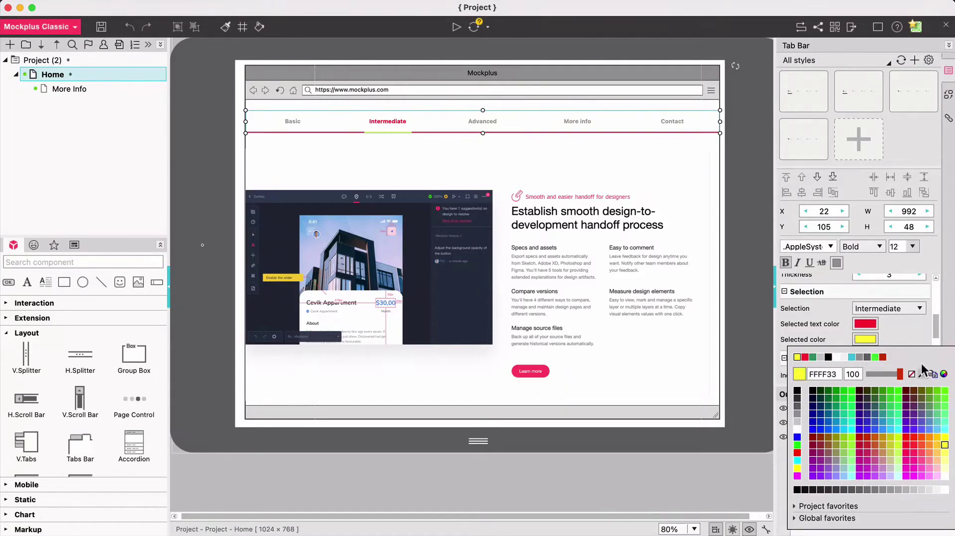
left_click(917, 333)
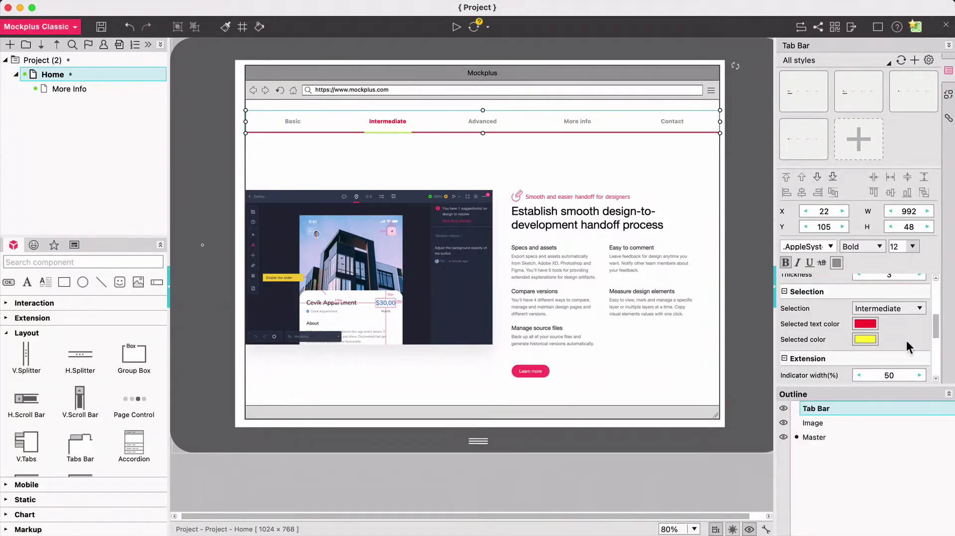
Set the indicator height to 4 and its width to 52%
scroll(904, 339, "up", 1)
scroll(905, 338, "down", 1)
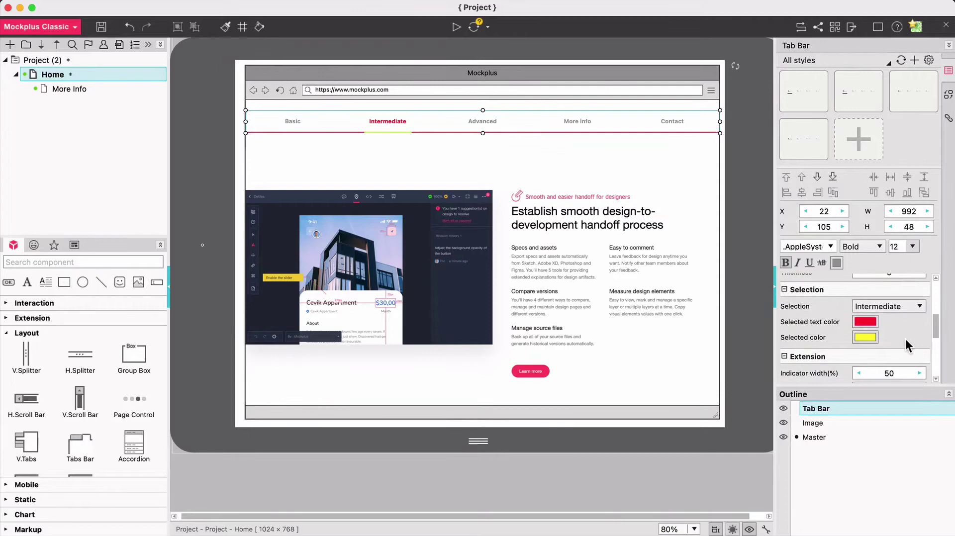
scroll(905, 339, "down", 3)
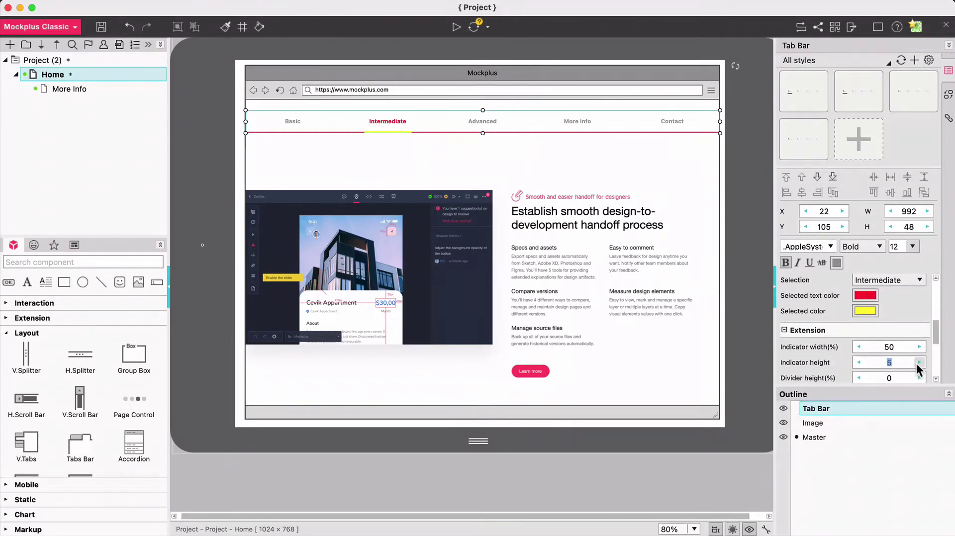
left_click(858, 363)
scroll(919, 340, "down", 2)
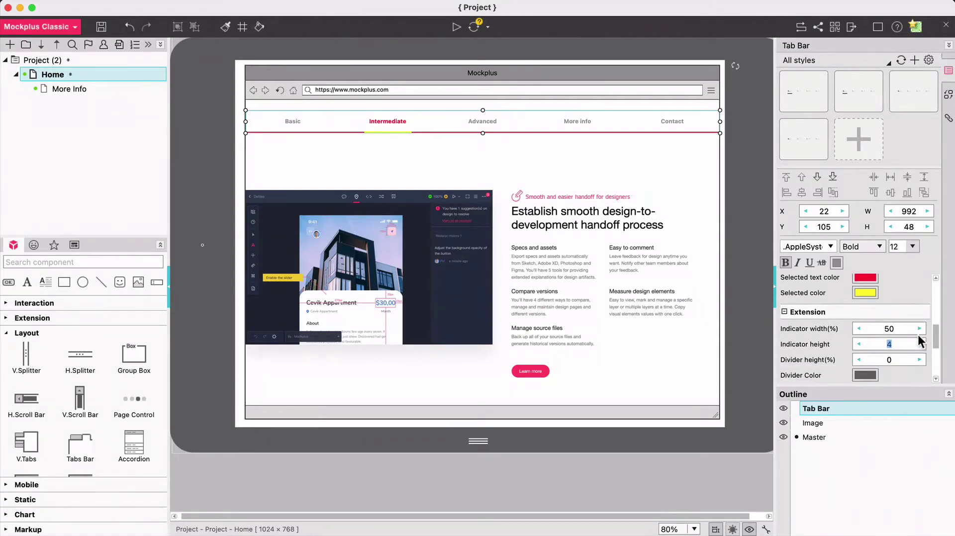
left_click(919, 328)
left_click(919, 329)
scroll(917, 335, "down", 3)
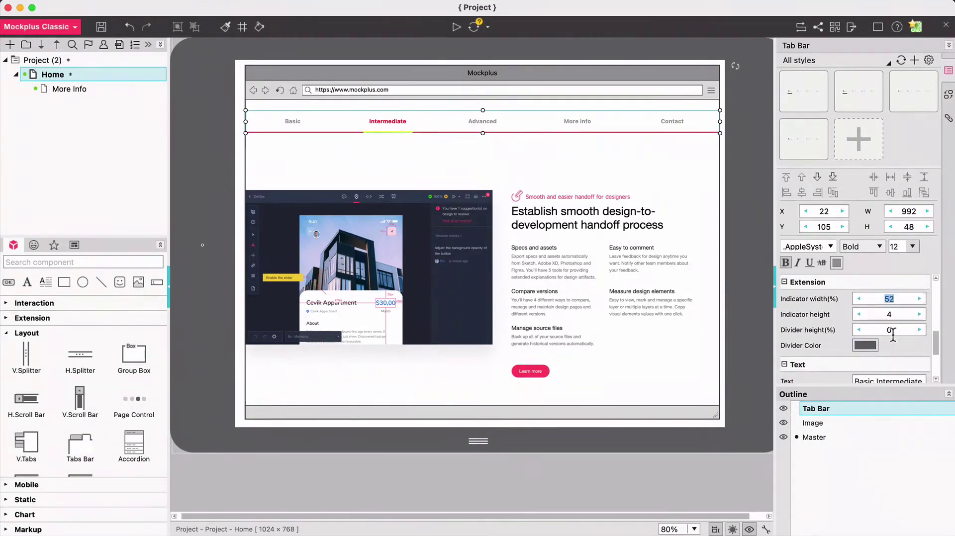
scroll(887, 352, "down", 5)
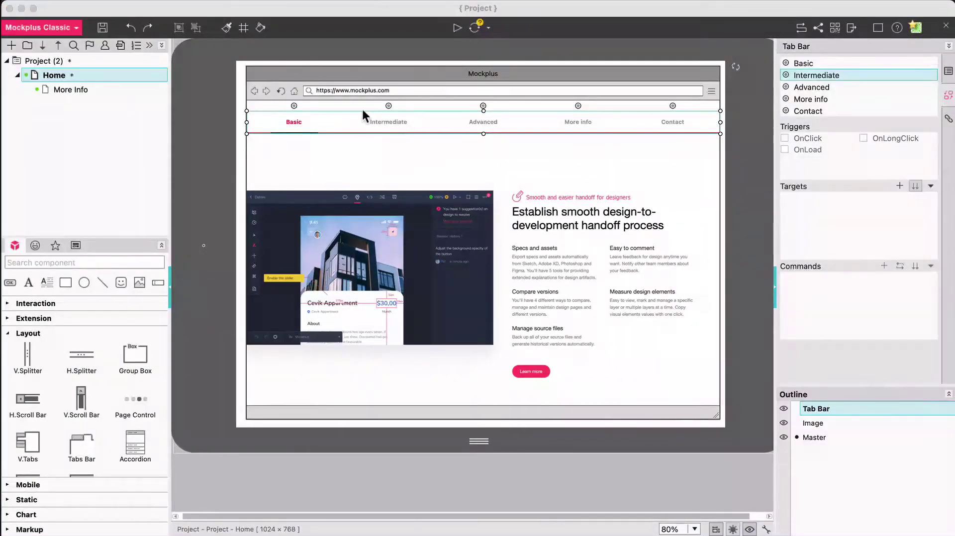
Link the Basic tab to the Image with an OnClick Show / Hide interaction
left_click(293, 109)
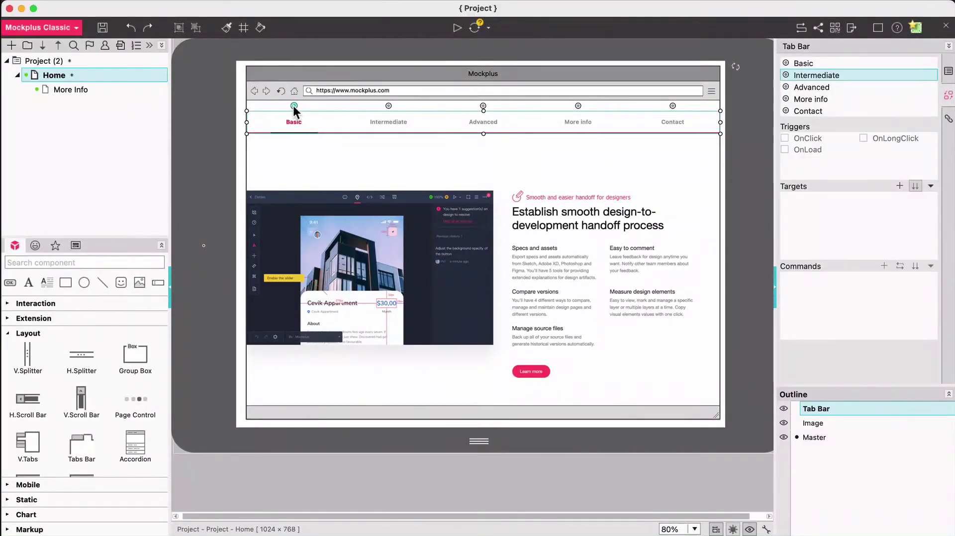
left_click_drag(293, 105, 629, 394)
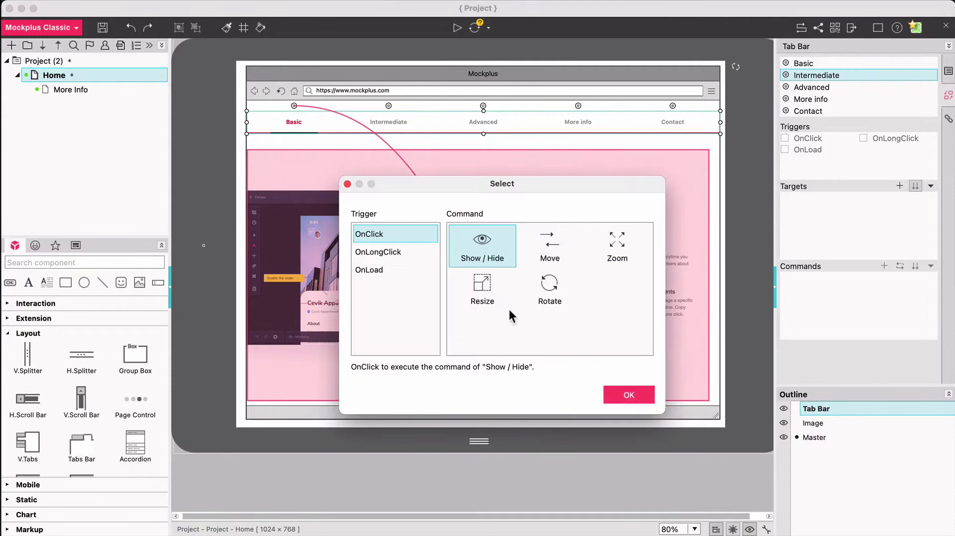
left_click(383, 252)
left_click(380, 269)
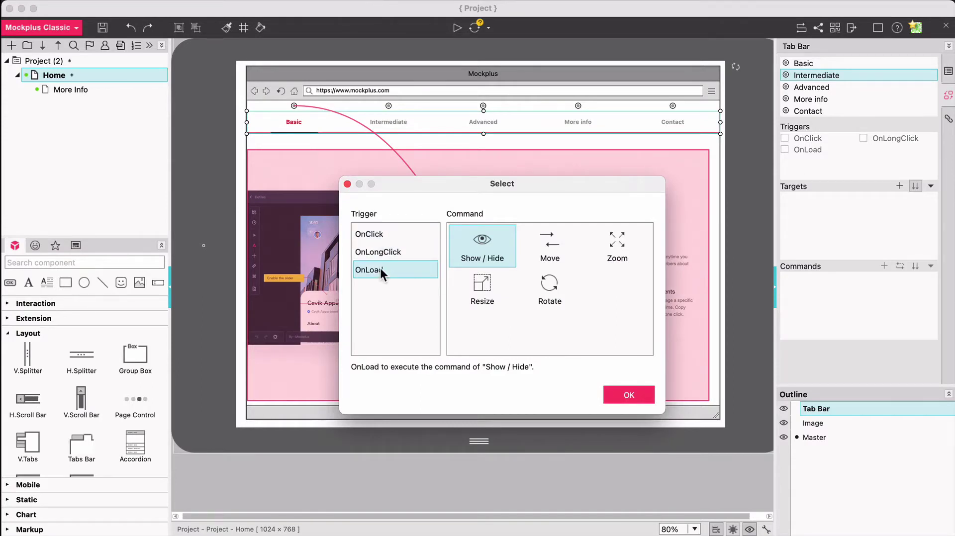
left_click(380, 234)
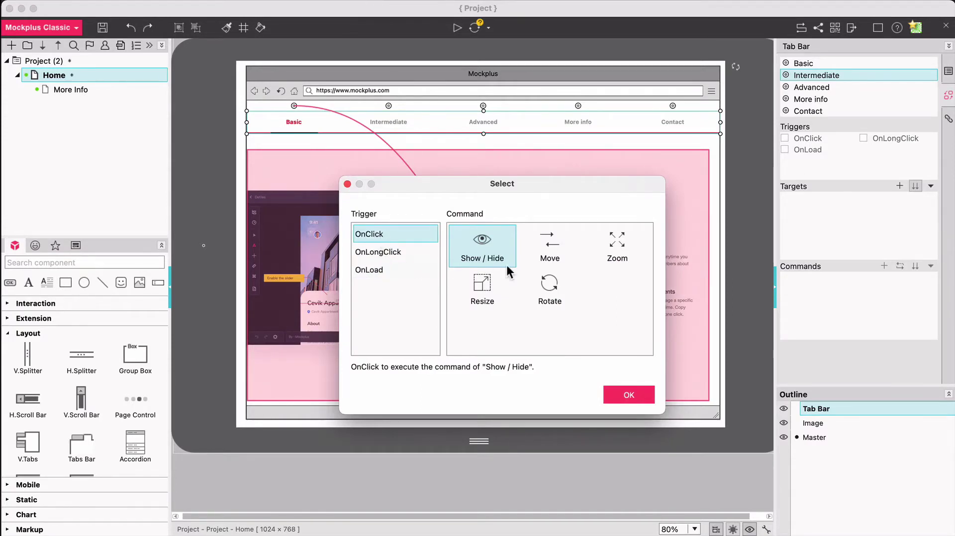
left_click(549, 254)
left_click(486, 258)
left_click(619, 396)
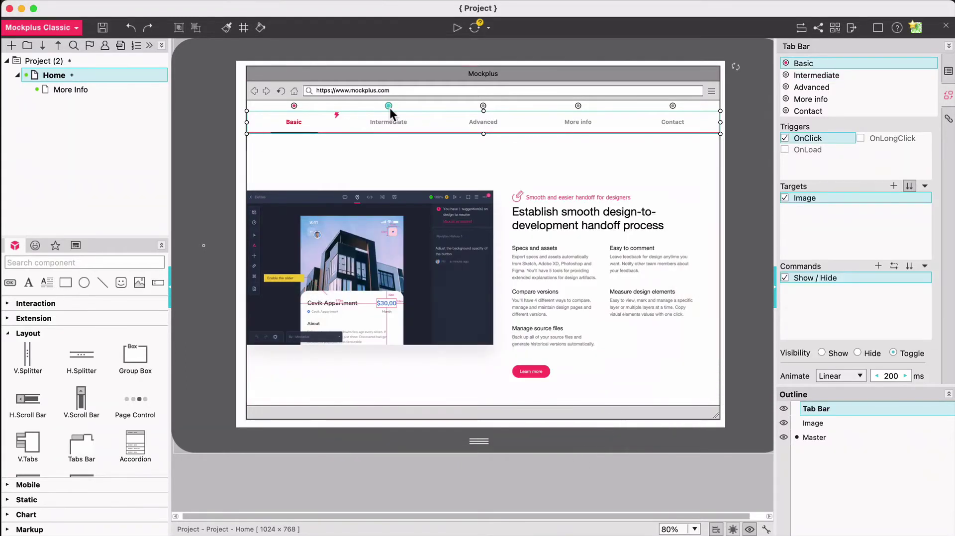
Link the Intermediate tab to the Image with an OnClick Show / Hide interaction
left_click_drag(389, 106, 814, 422)
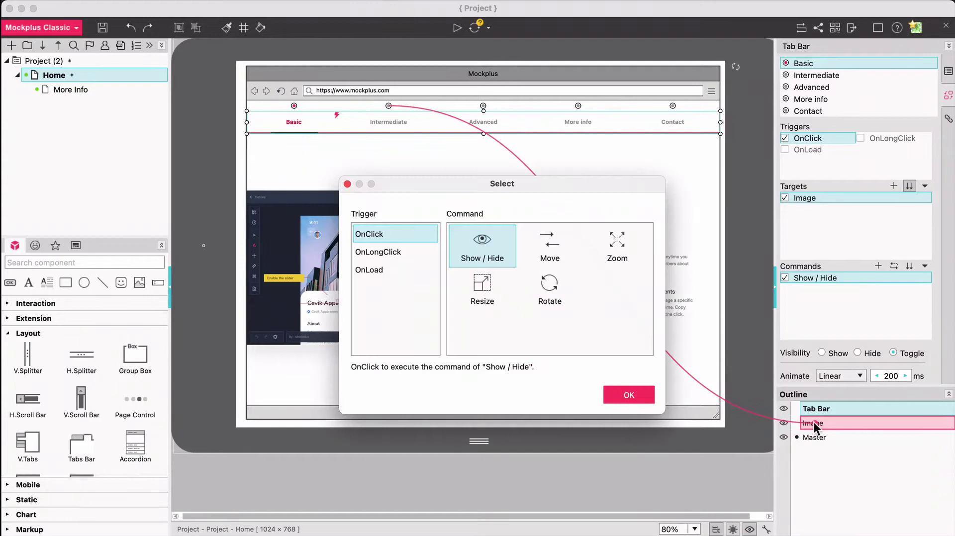
left_click(619, 393)
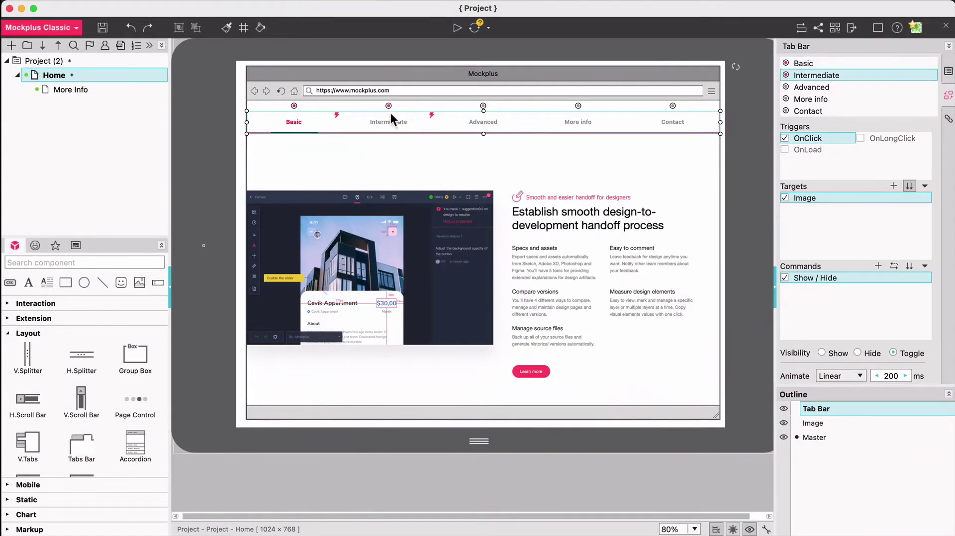
mouse_move(388, 107)
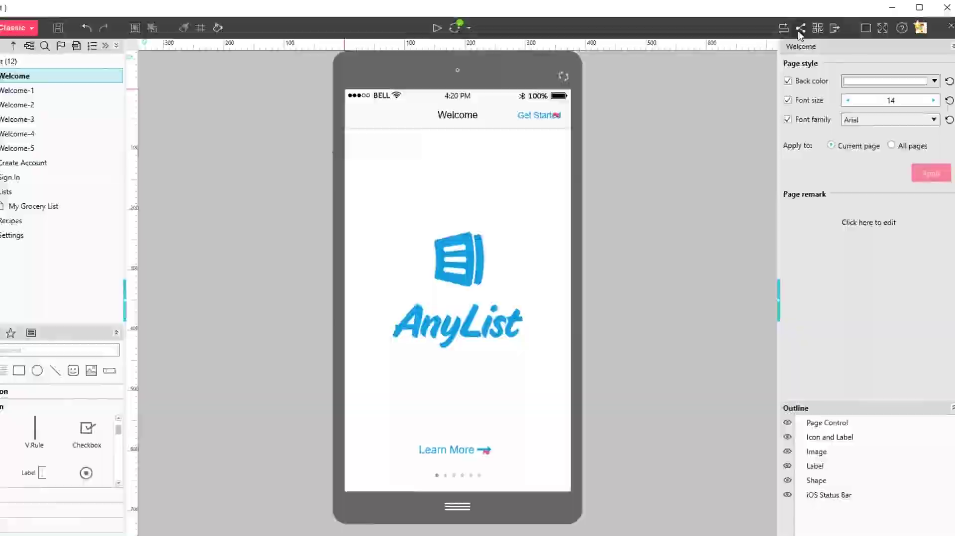
Publish the AnyList prototype to get its share link and QR code
left_click(743, 39)
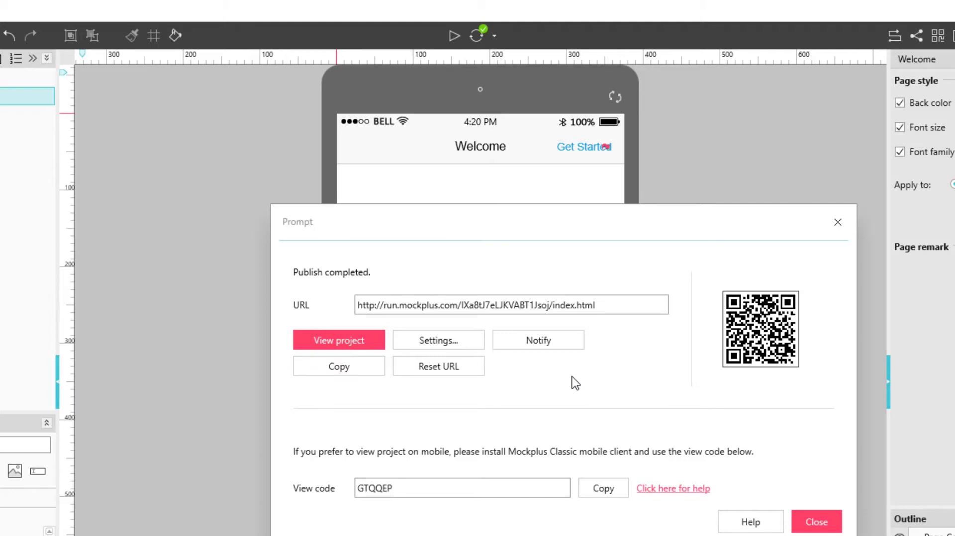
Password-protect the published prototype, then reset its share URL and copy it
left_click(471, 345)
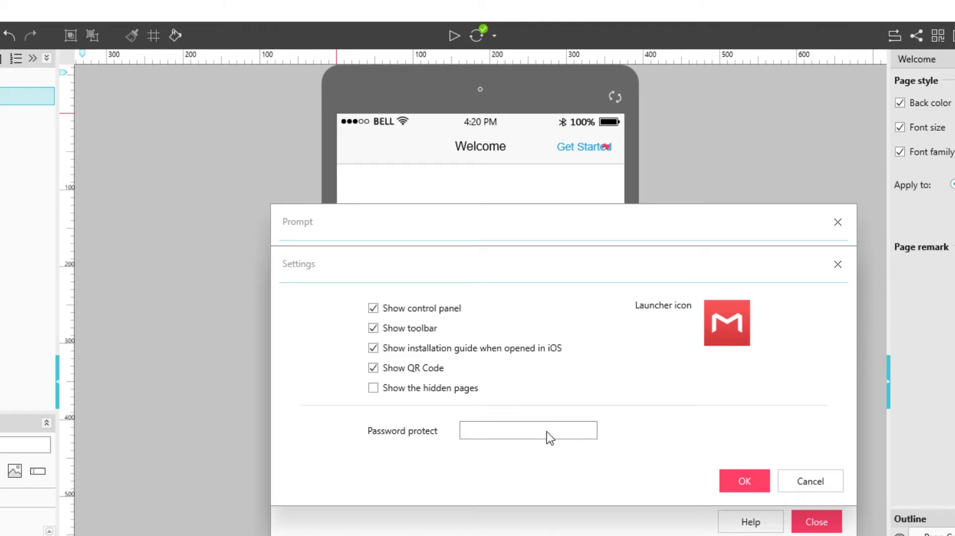
type("123")
left_click(739, 480)
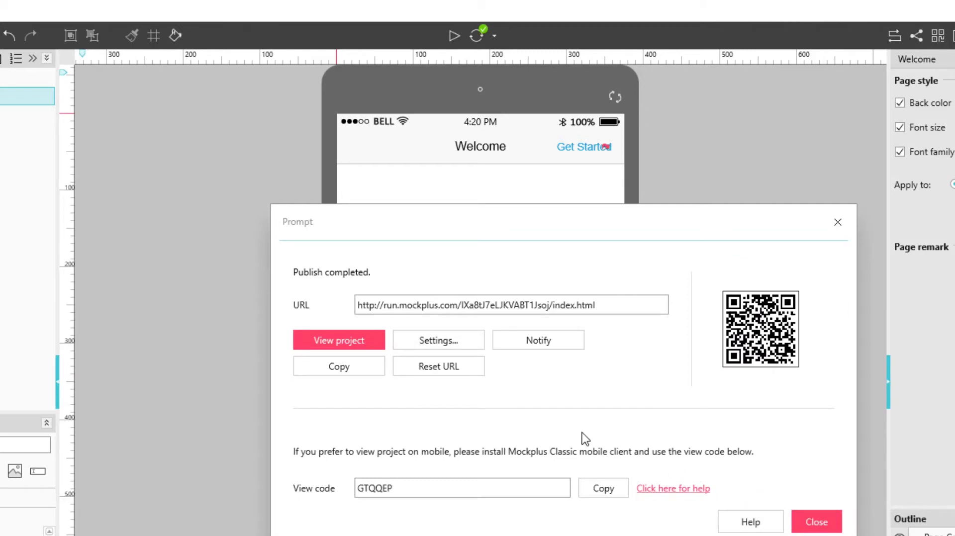
left_click(453, 370)
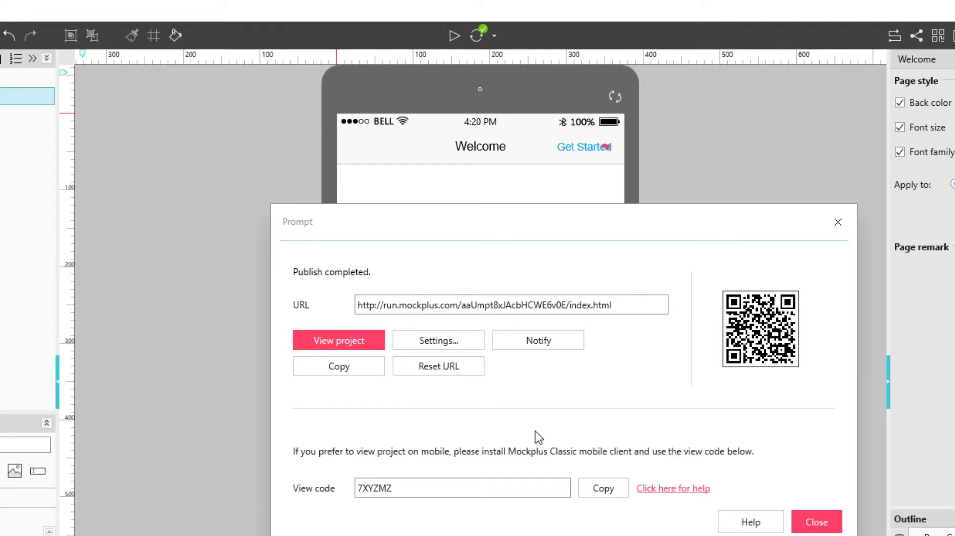
left_click(362, 371)
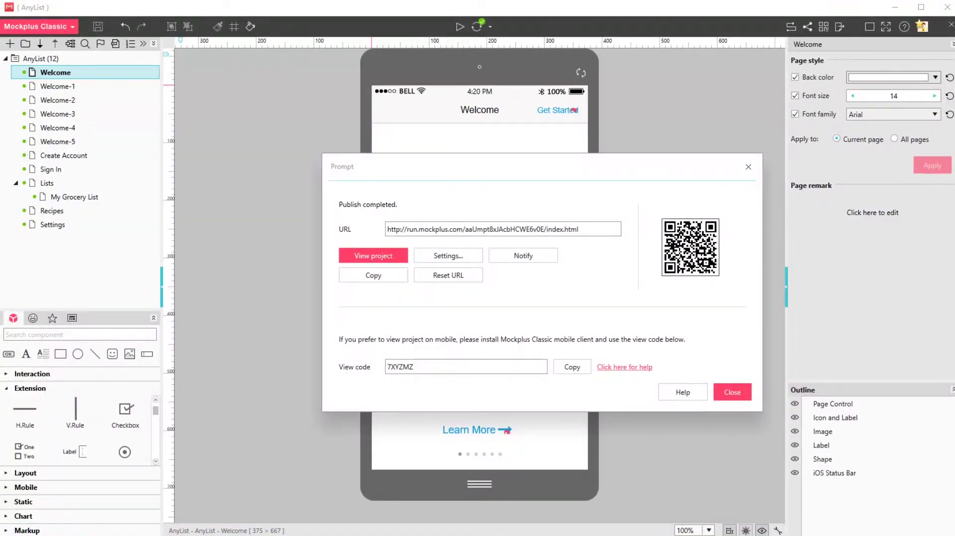
Load the copied share link in Chrome and unlock the prototype with its password
key("alt+Tab")
key("ctrl+v")
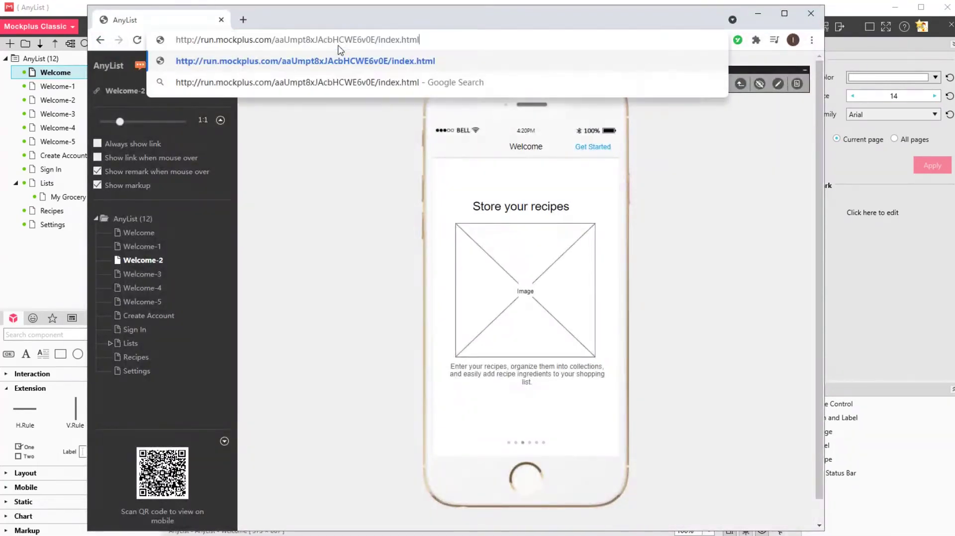
key("Return")
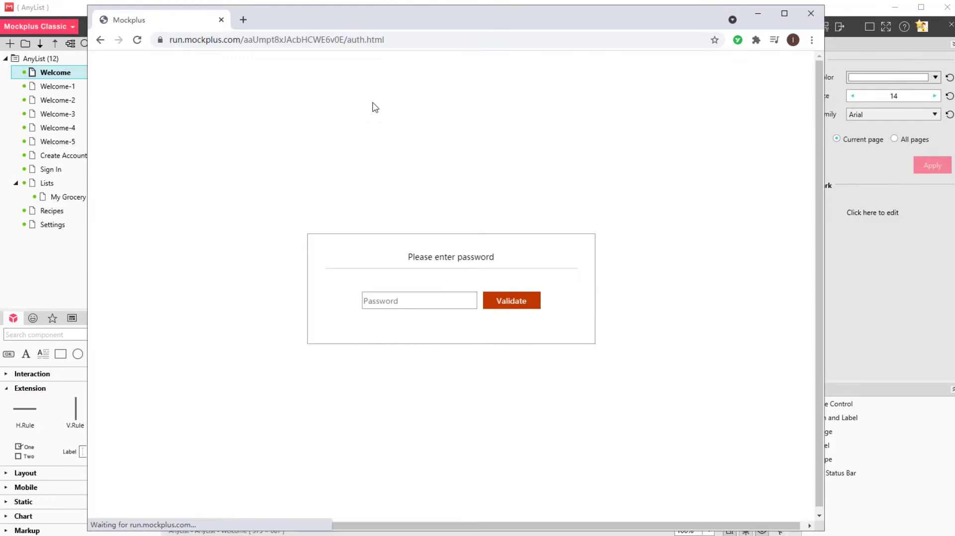
left_click(382, 303)
type("123")
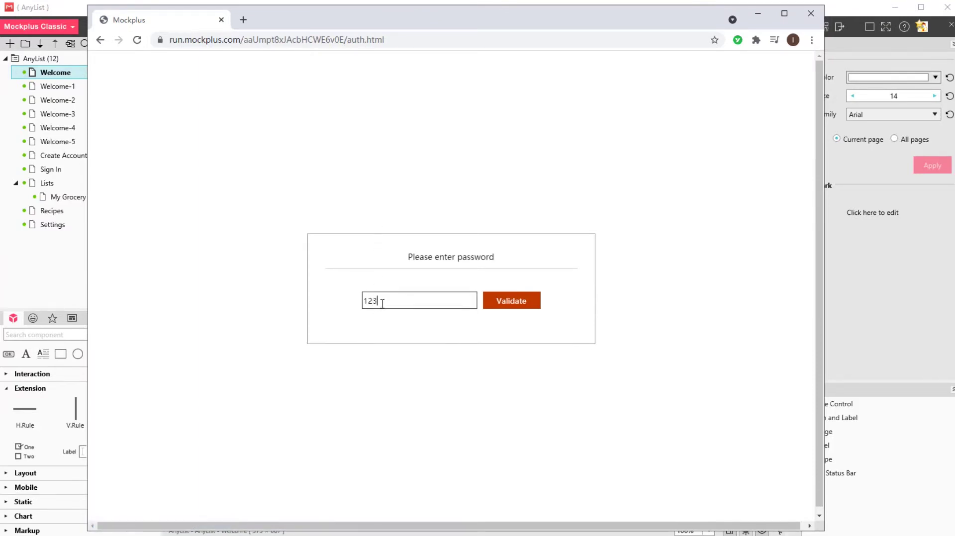
left_click(535, 304)
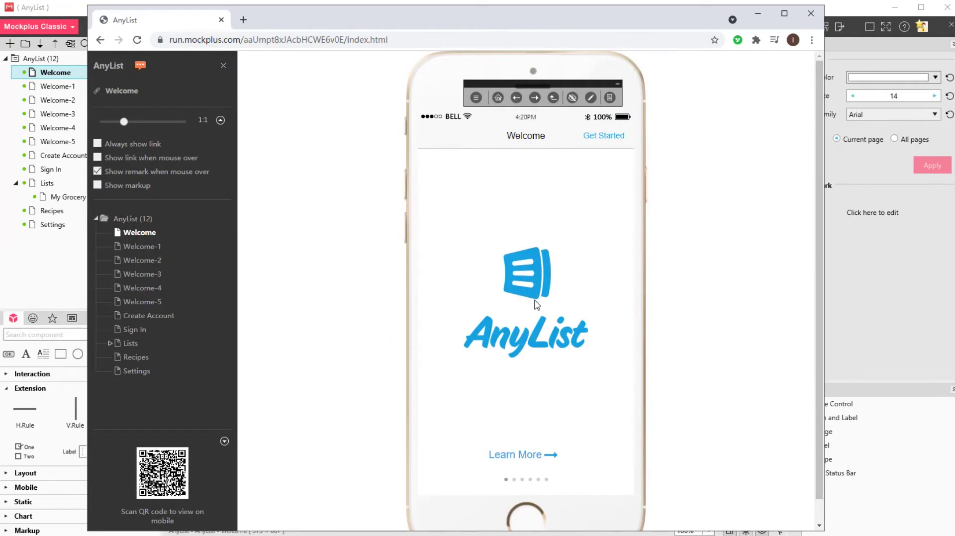
Shrink the phone preview and browse from Welcome-1 to the Create Account page
left_click_drag(541, 84, 732, 79)
left_click_drag(124, 126, 119, 125)
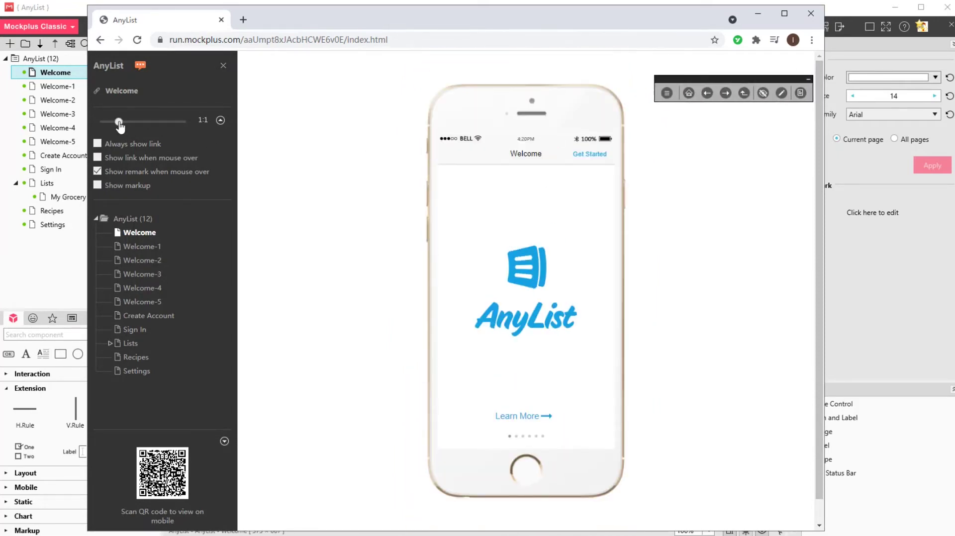
left_click(525, 417)
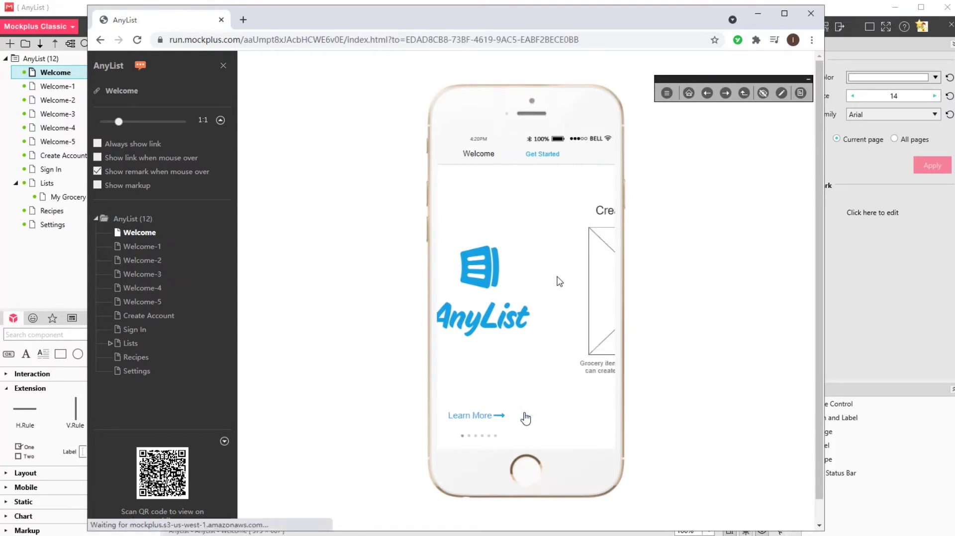
left_click(597, 157)
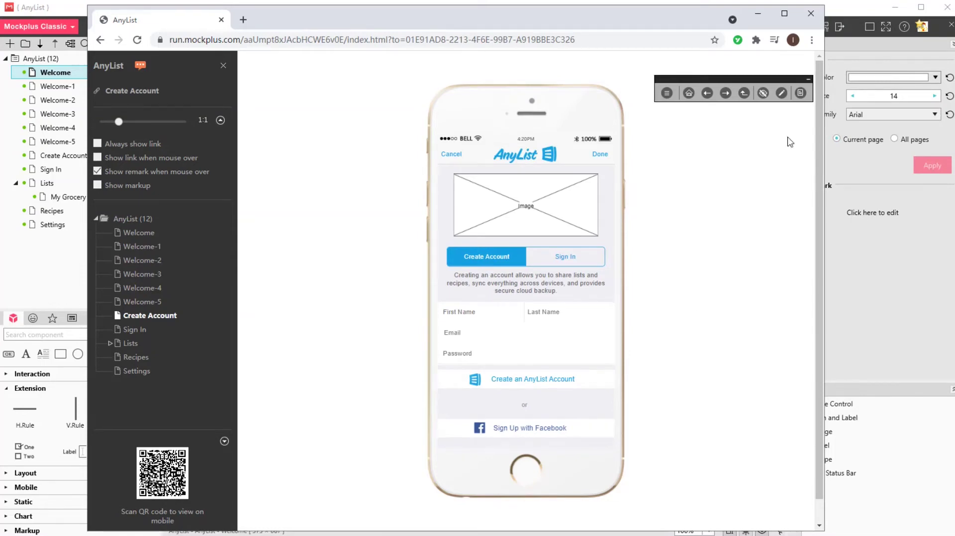
Minimize Chrome and return to Mockplus
left_click(757, 13)
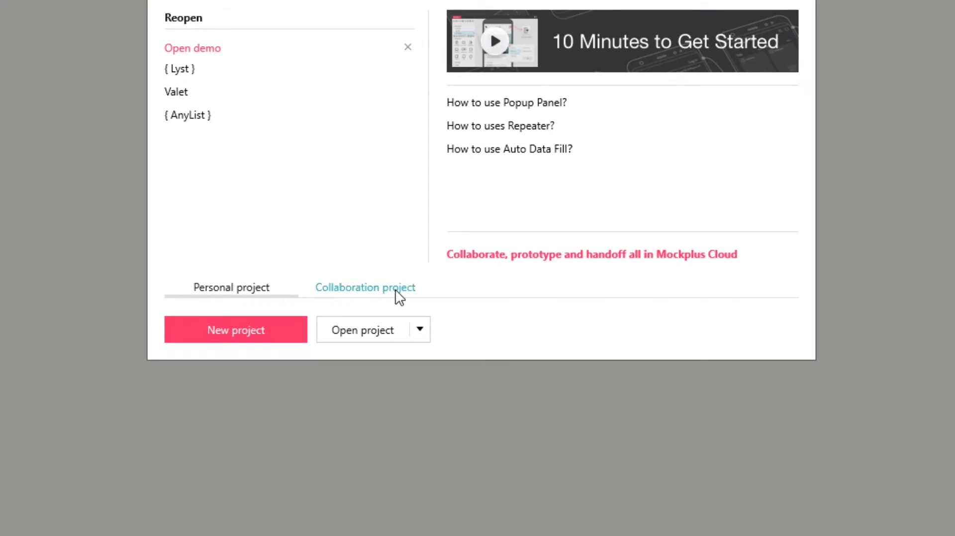
Create a new collaboration project named '10 Minutes to Get Started'
left_click(392, 292)
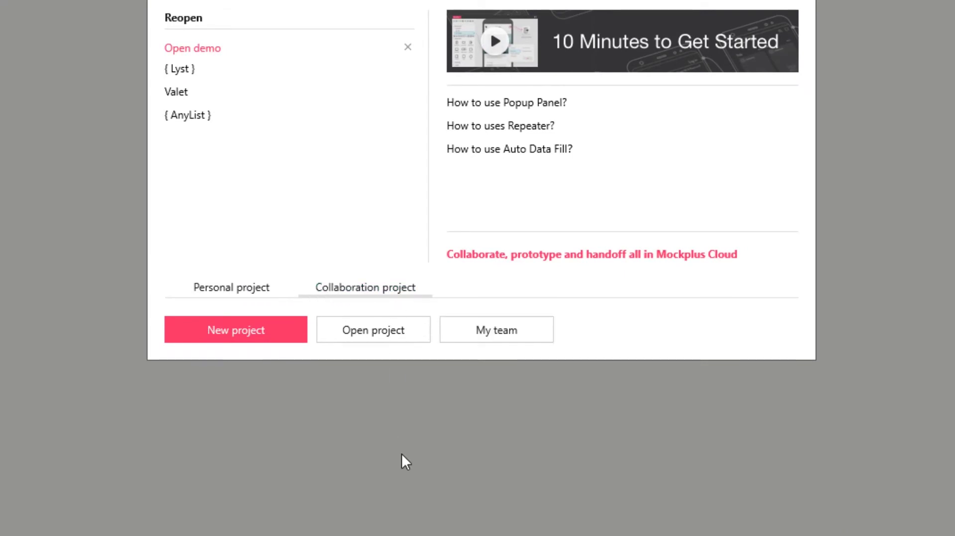
left_click(260, 334)
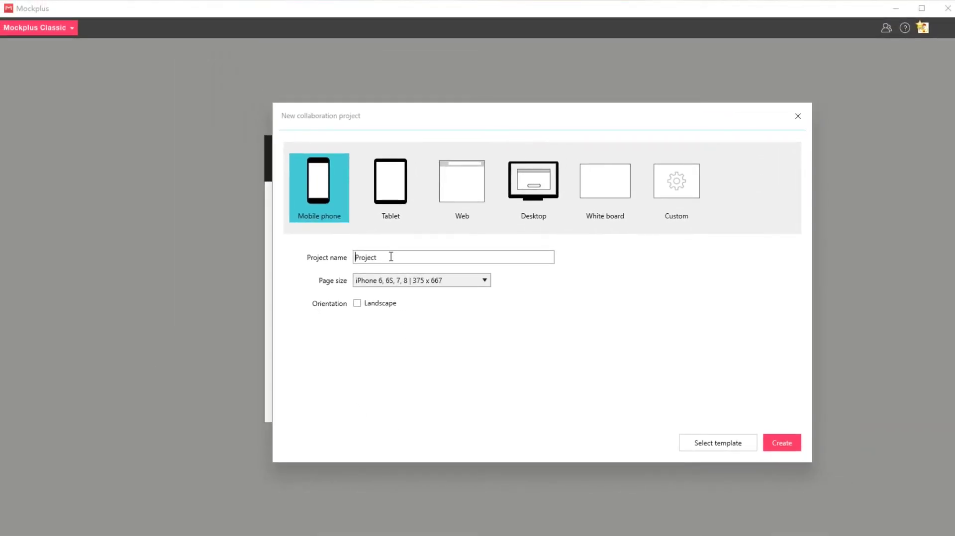
double_click(385, 257)
key("ctrl+v")
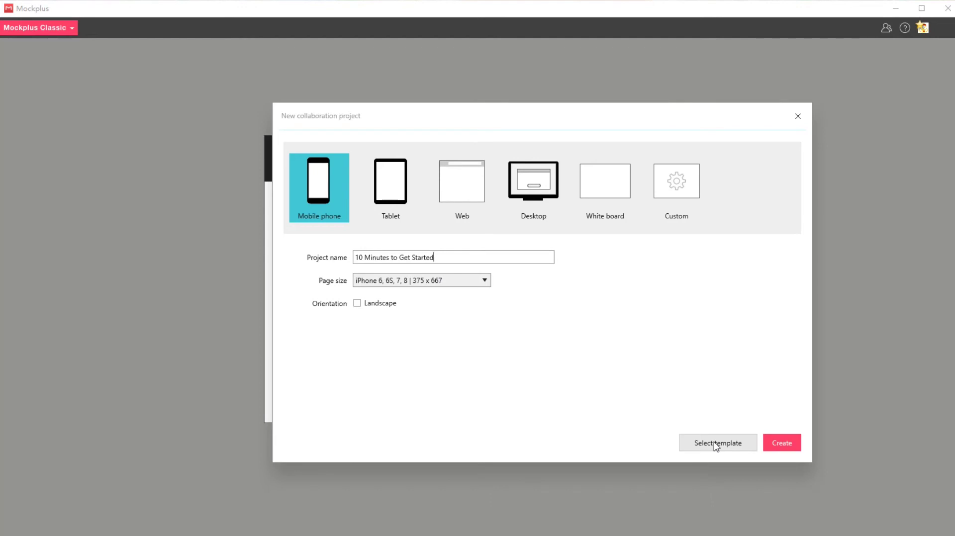
left_click(784, 443)
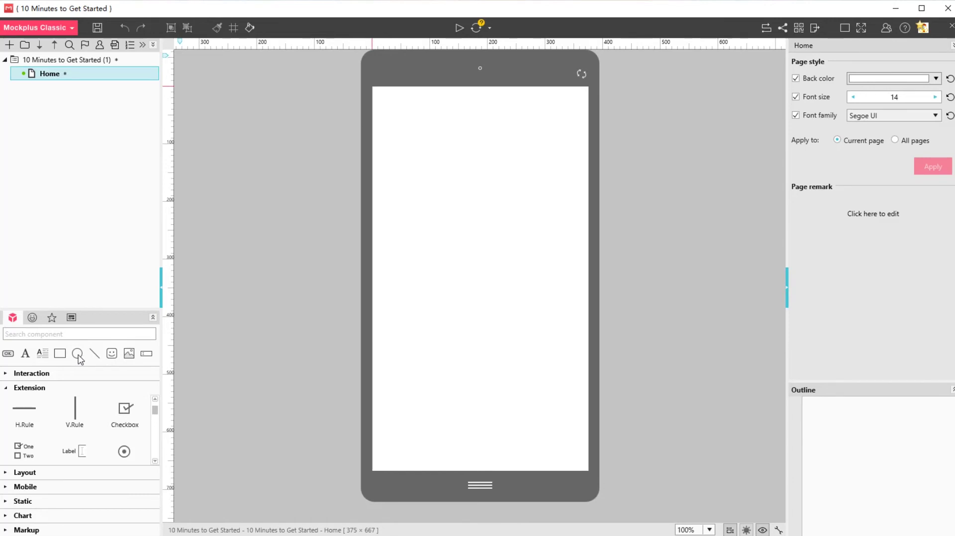
Place a circle centred horizontally on the Home page, then sync the project to the cloud
left_click_drag(78, 354, 461, 263)
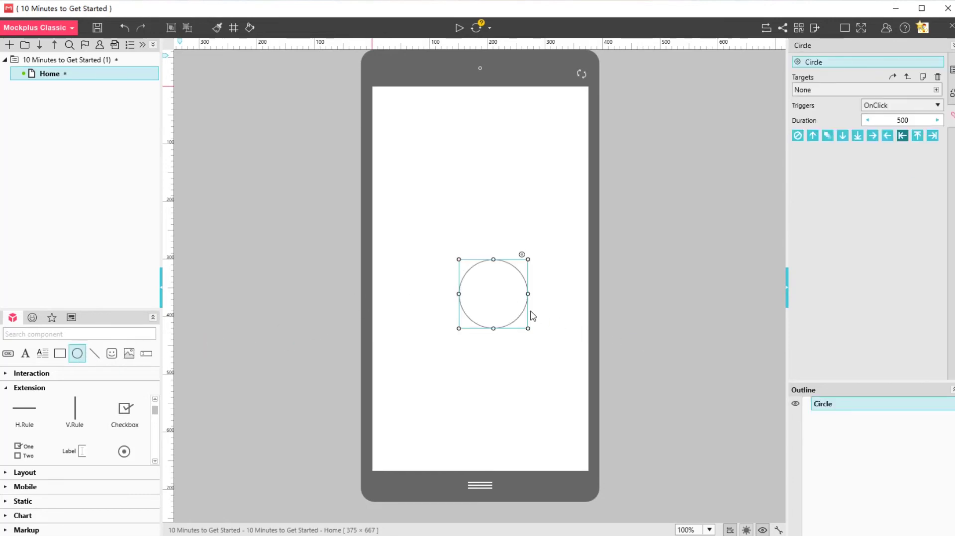
left_click_drag(503, 304, 490, 304)
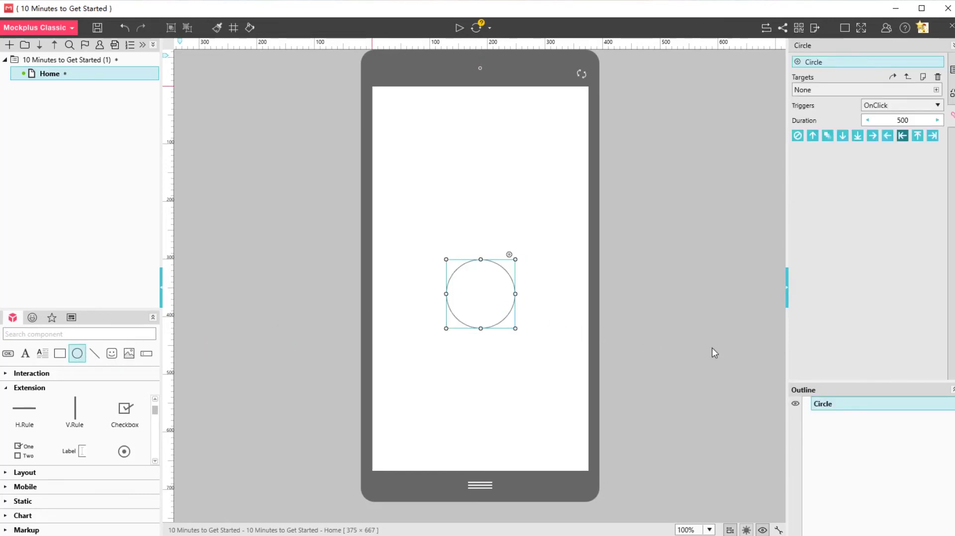
left_click(783, 26)
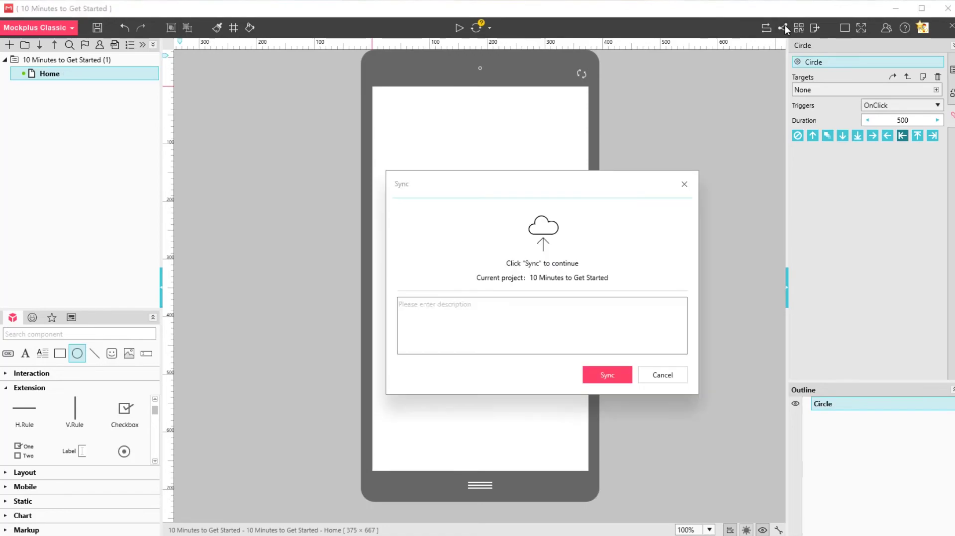
left_click(603, 378)
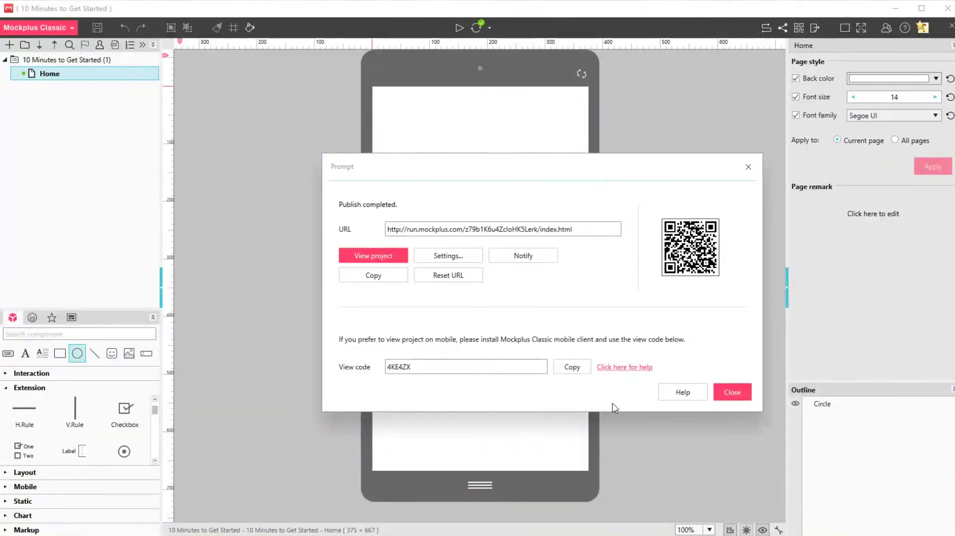
left_click(730, 393)
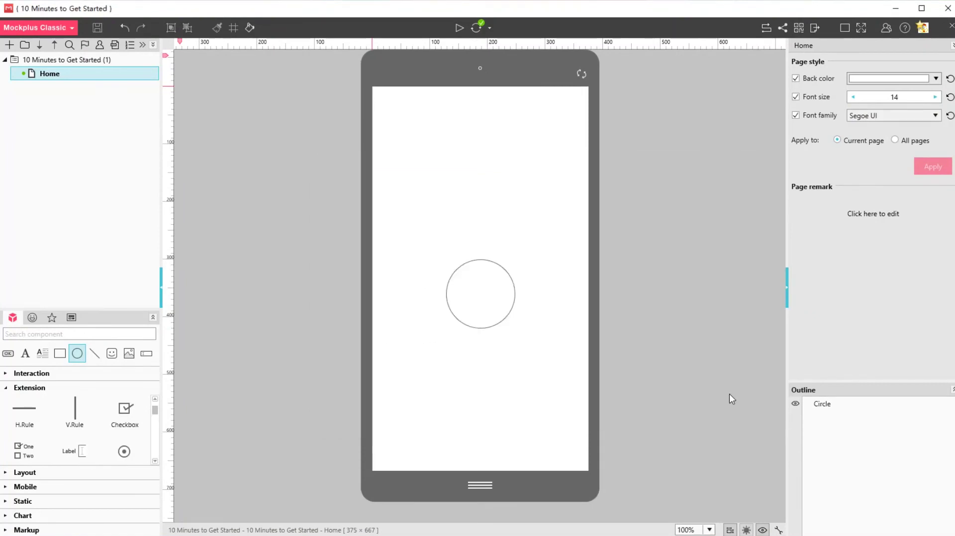
Add the support e-mail account as a contributor and tick both it and the owner
left_click(100, 46)
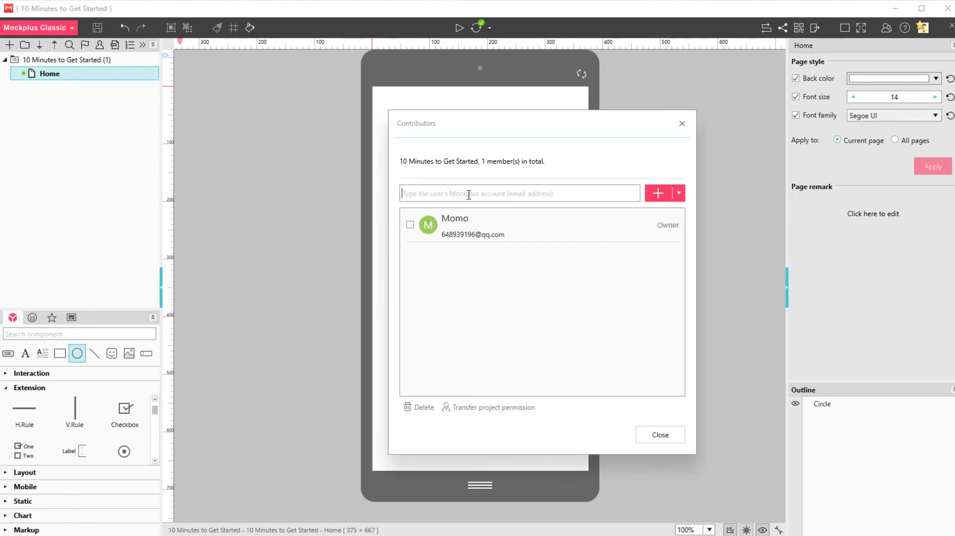
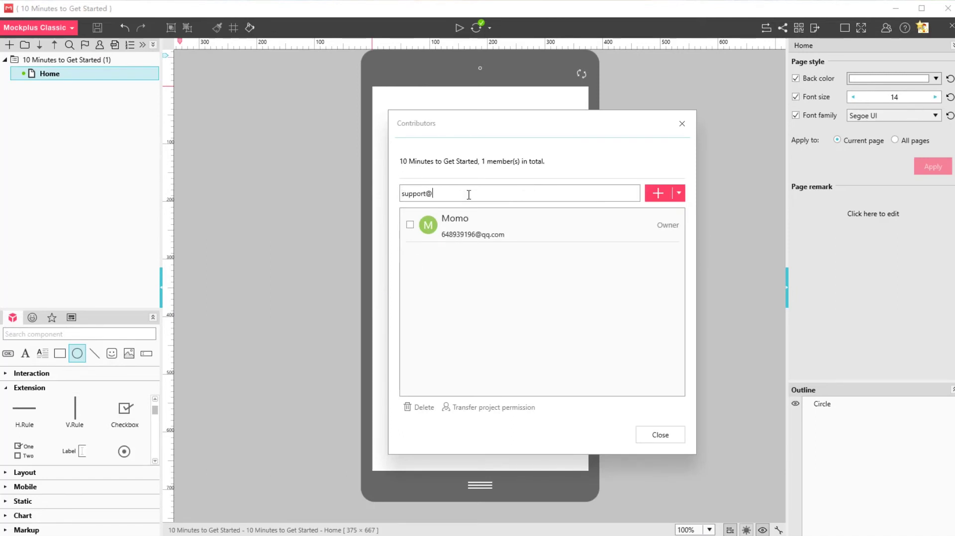
key("Return")
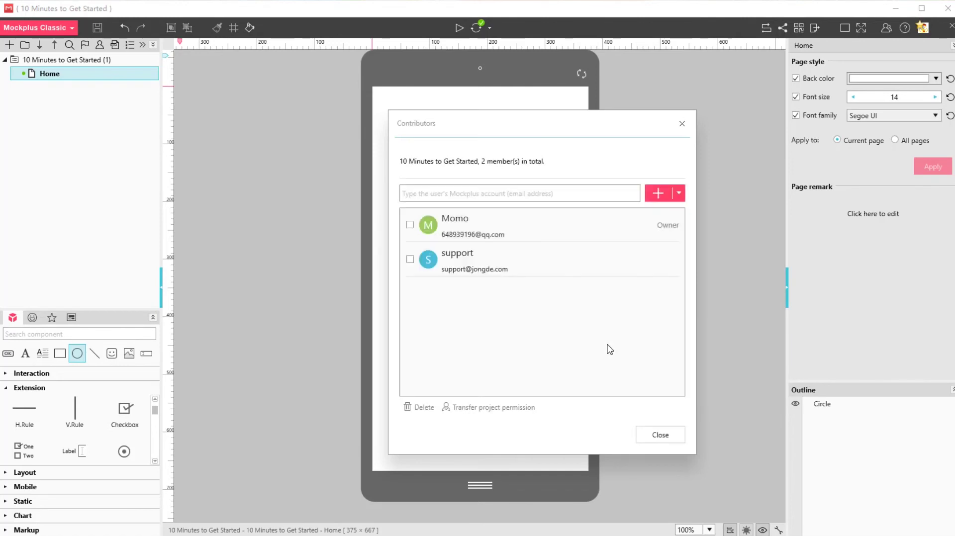
left_click(409, 259)
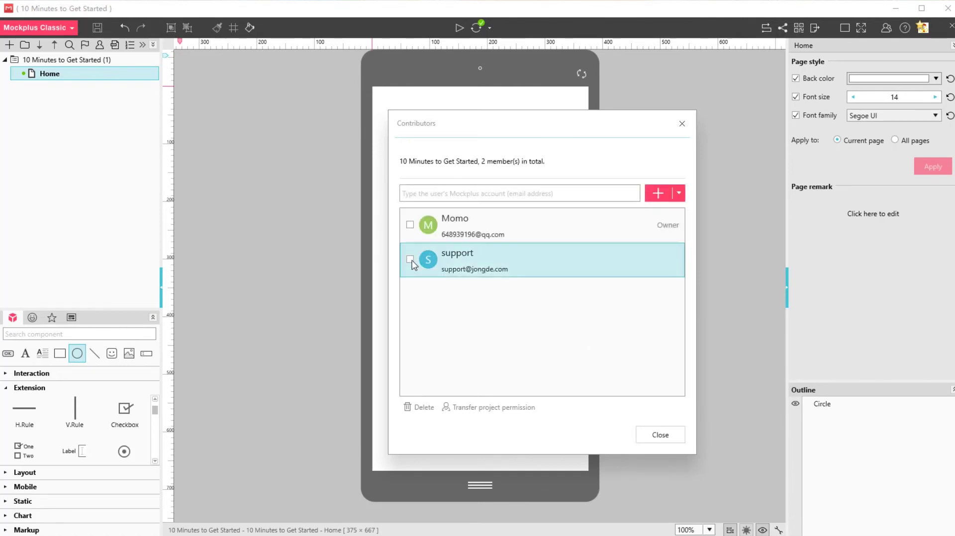
left_click(410, 226)
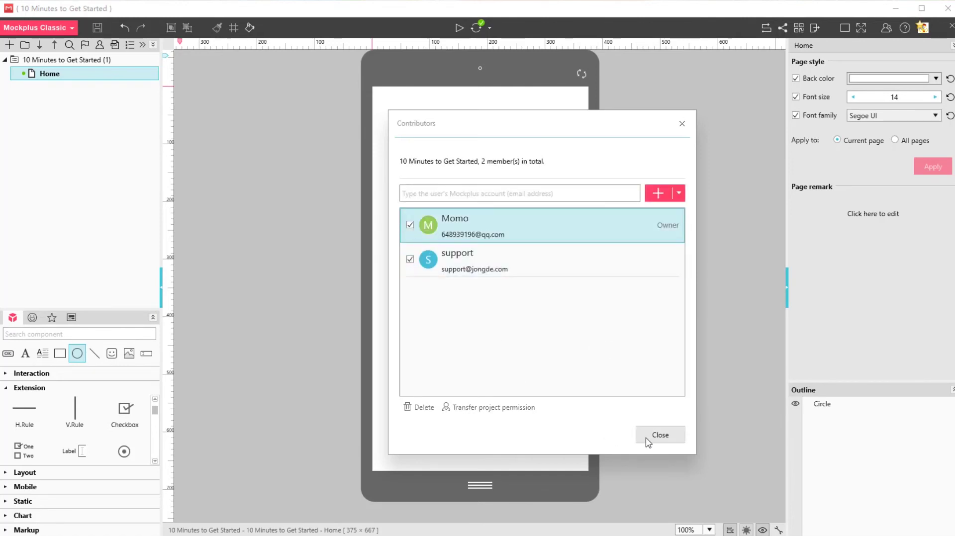
left_click(681, 124)
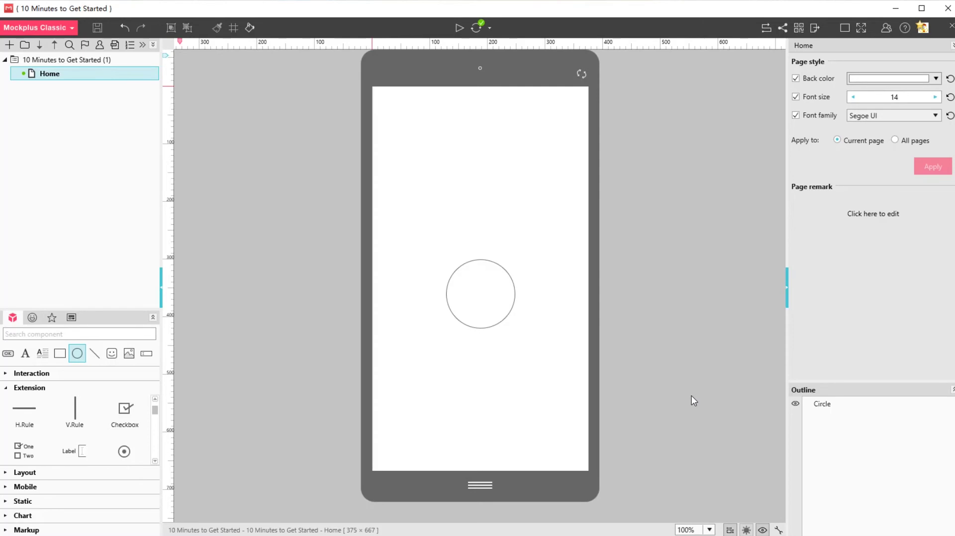
Close the current project and reopen '10 Minutes to Get Started' from the collaboration projects list
left_click(950, 27)
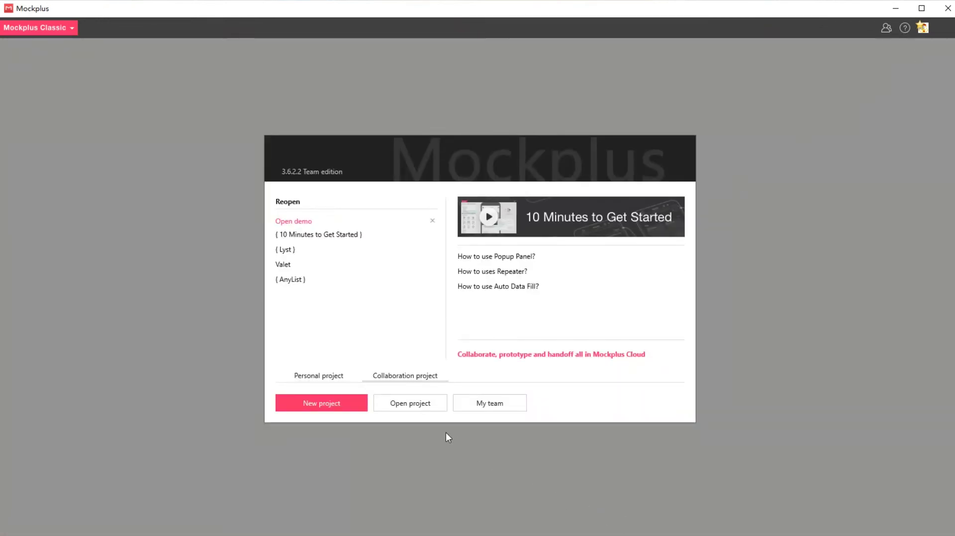
left_click(411, 405)
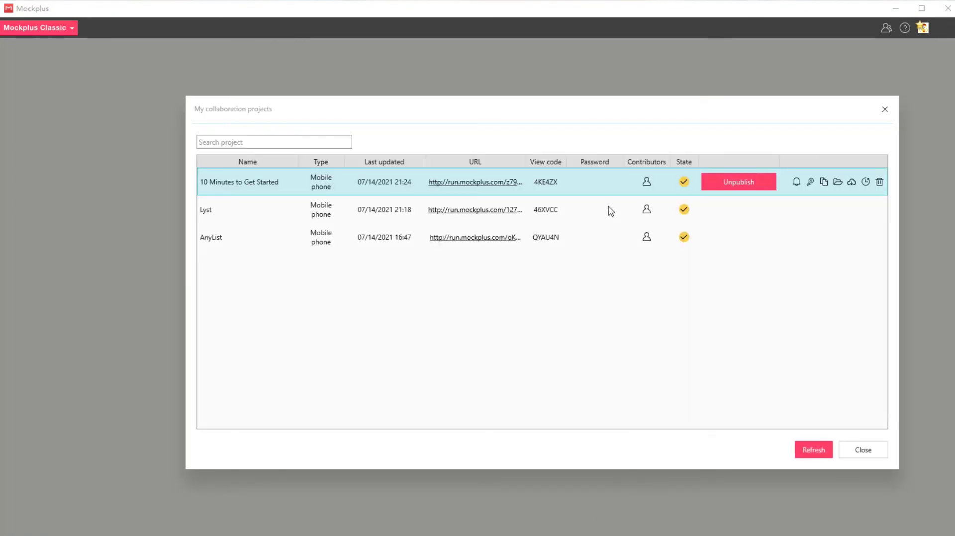
double_click(610, 183)
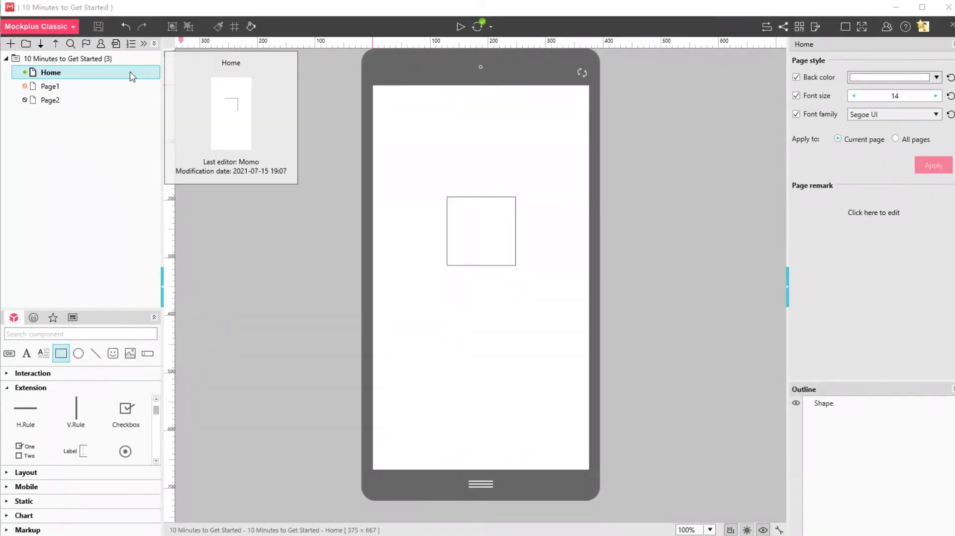
Draw a 120 x 120 circle below the square on Home at X 136, Y 426
left_click(78, 354)
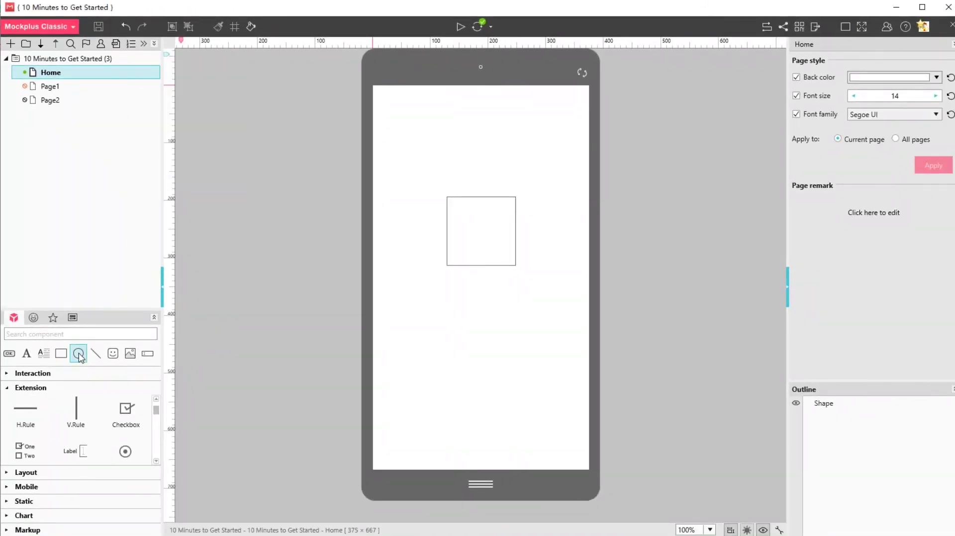
left_click(451, 334)
left_click_drag(500, 366, 499, 366)
left_click(631, 424)
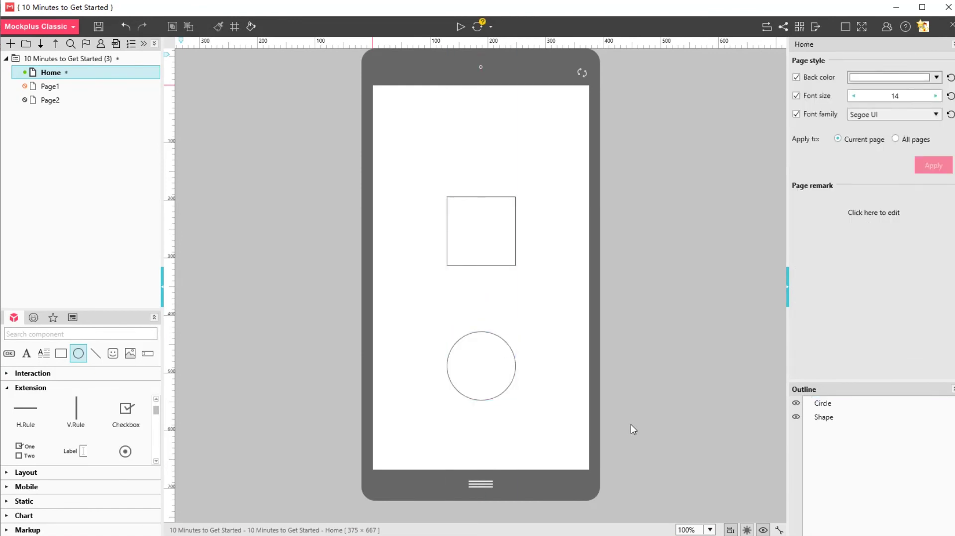
Try adding a button to Page1 and find it locked from editing
left_click(83, 90)
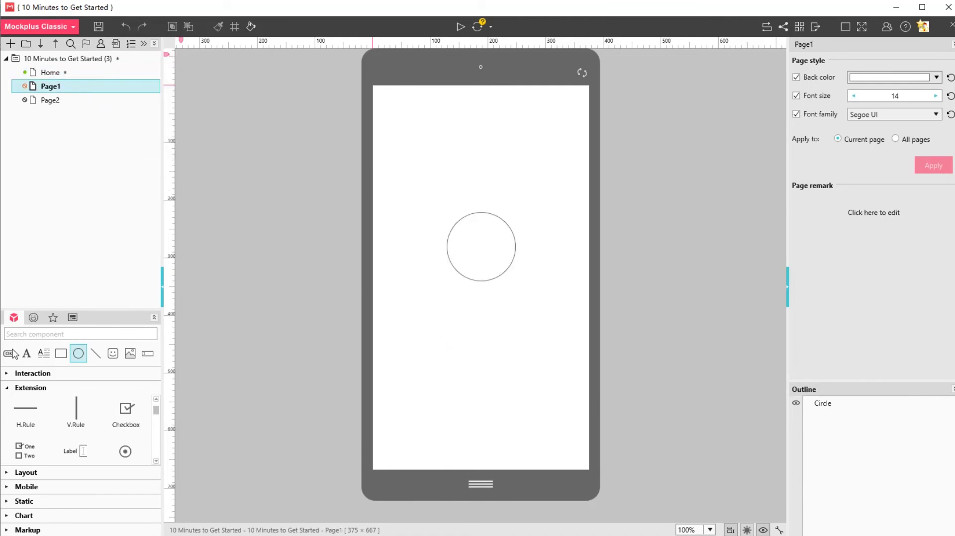
left_click_drag(9, 353, 493, 338)
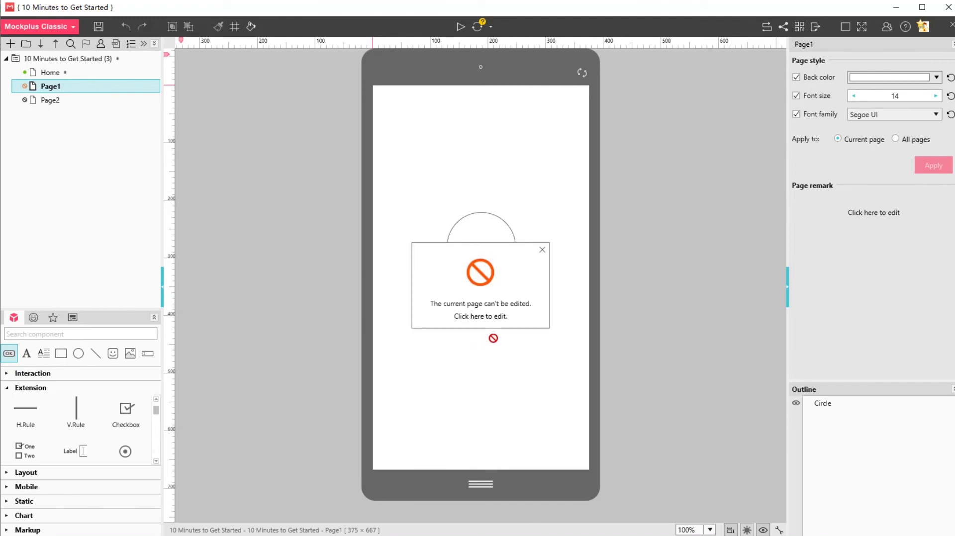
left_click(541, 249)
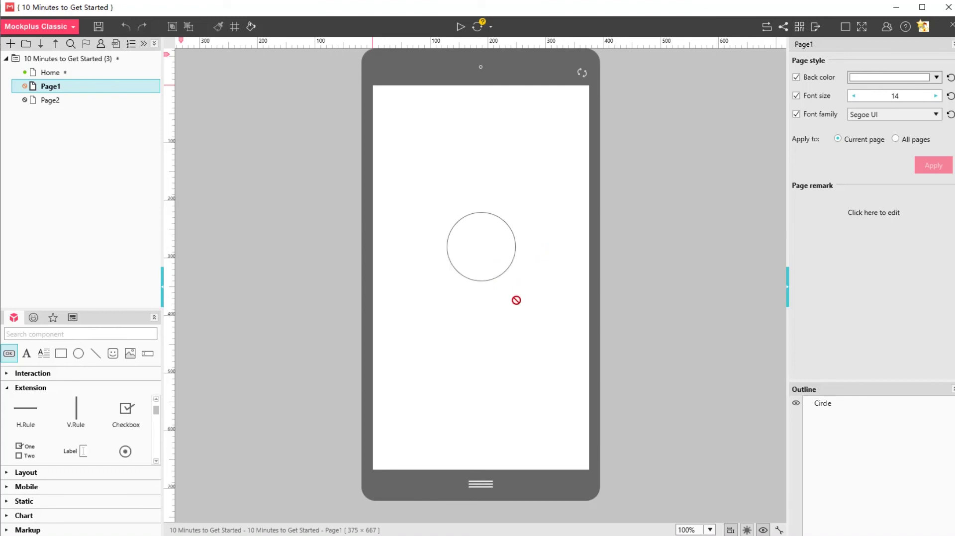
Take editing permission for Page2 and place a 120 x 48 OK button on it
left_click(54, 101)
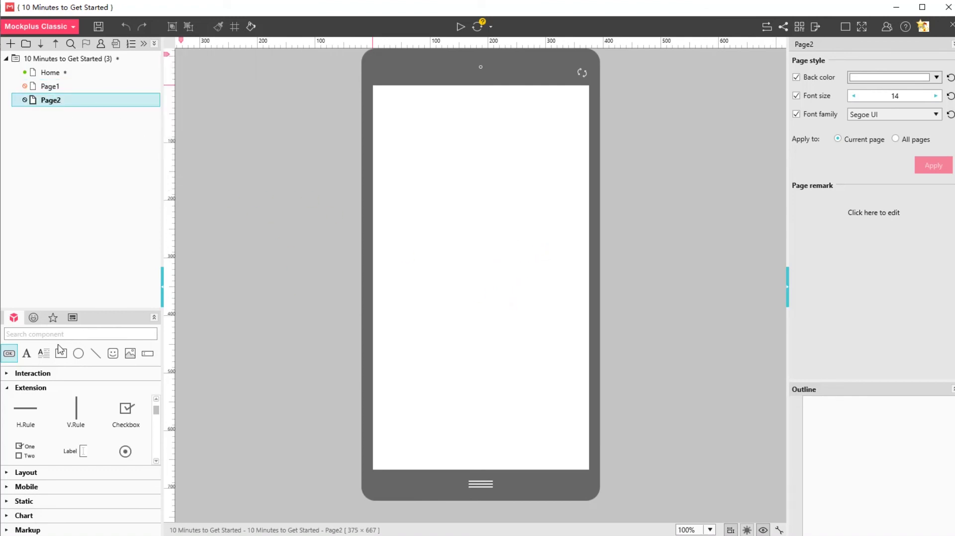
left_click_drag(9, 355, 450, 248)
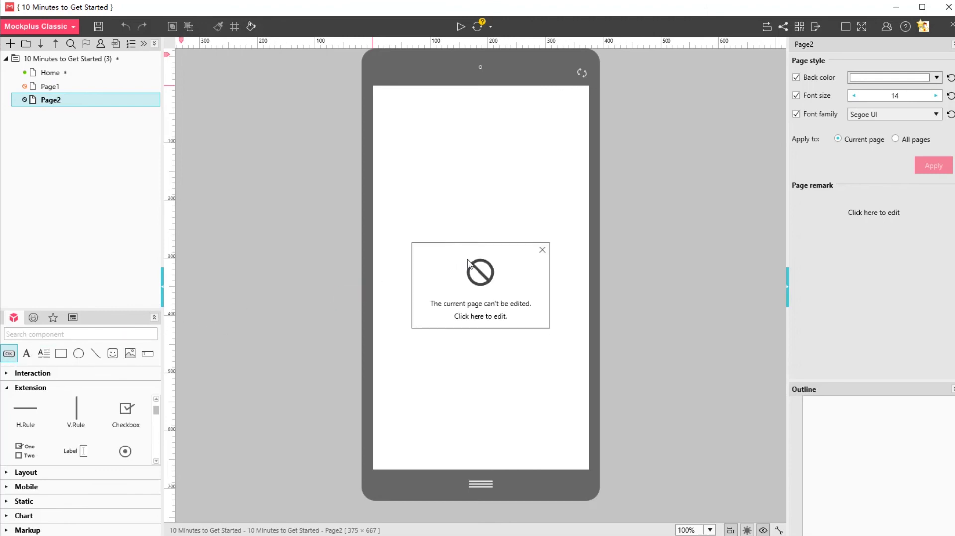
left_click(487, 316)
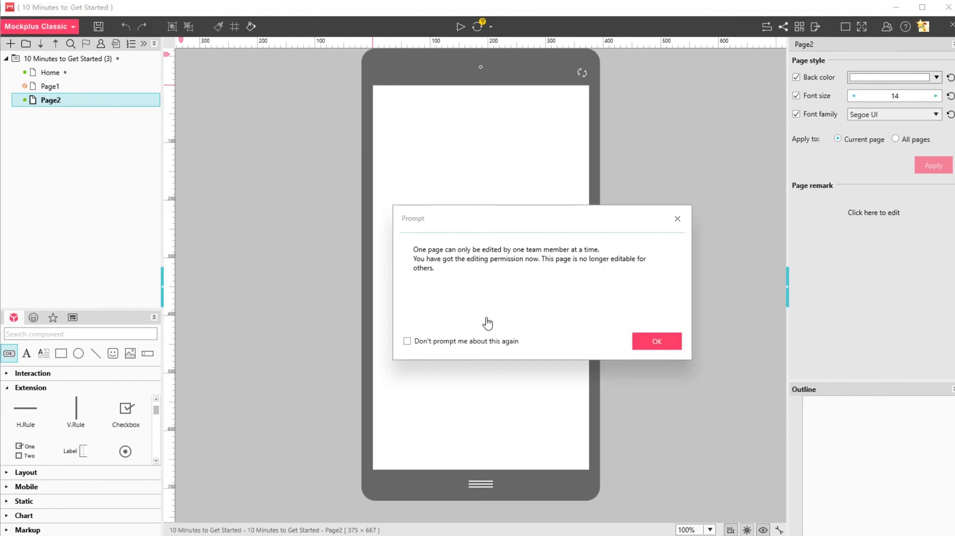
left_click(651, 343)
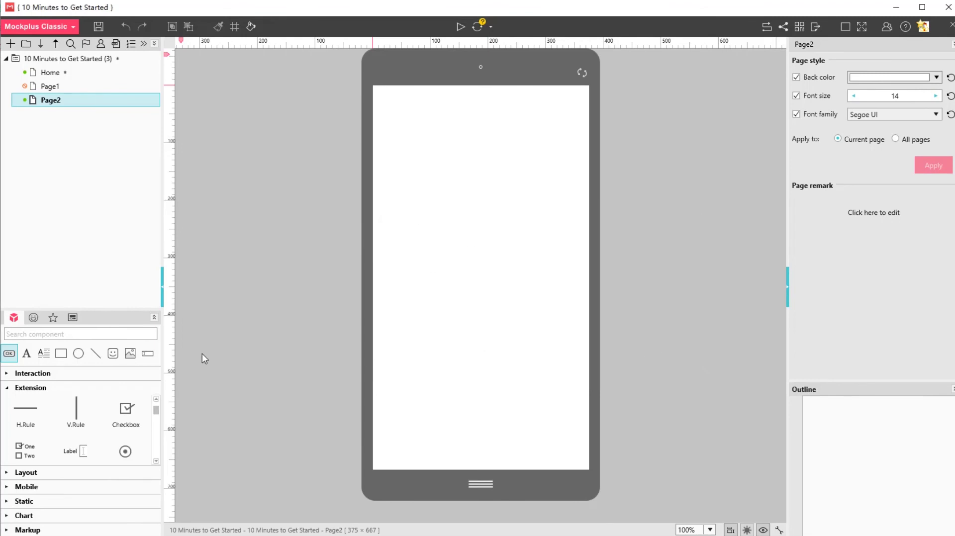
left_click_drag(9, 353, 455, 323)
Save and sync the project, then release Page2's editing lock for other contributors
left_click(571, 425)
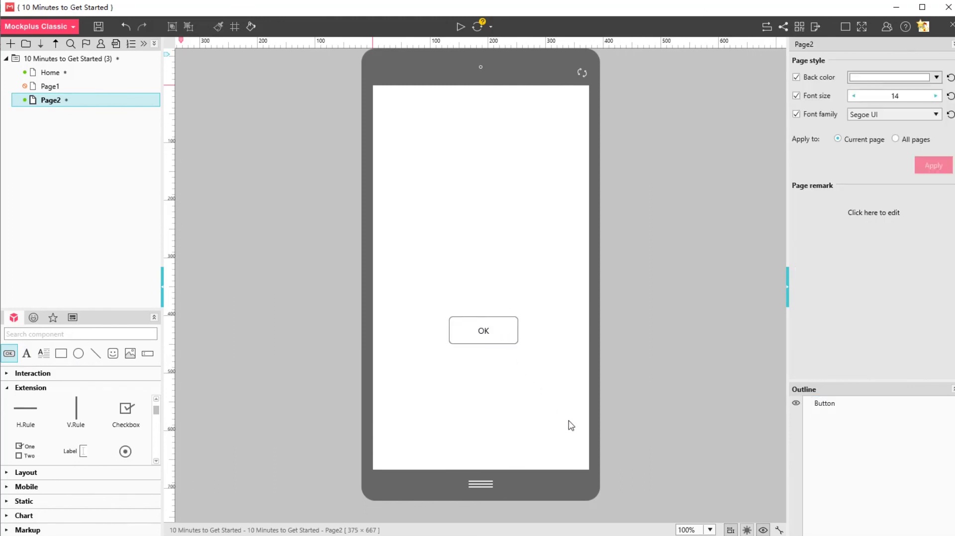
left_click(25, 100)
left_click(477, 27)
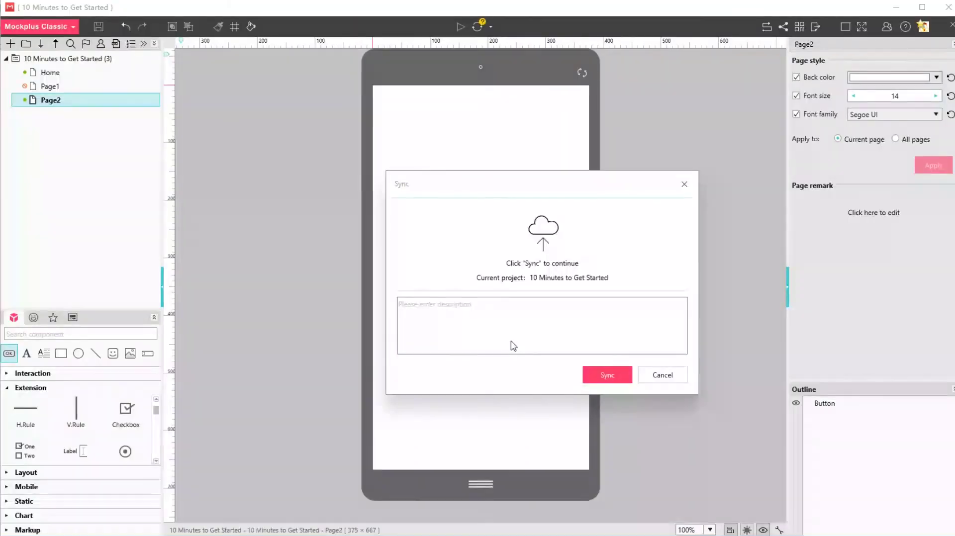
left_click(597, 378)
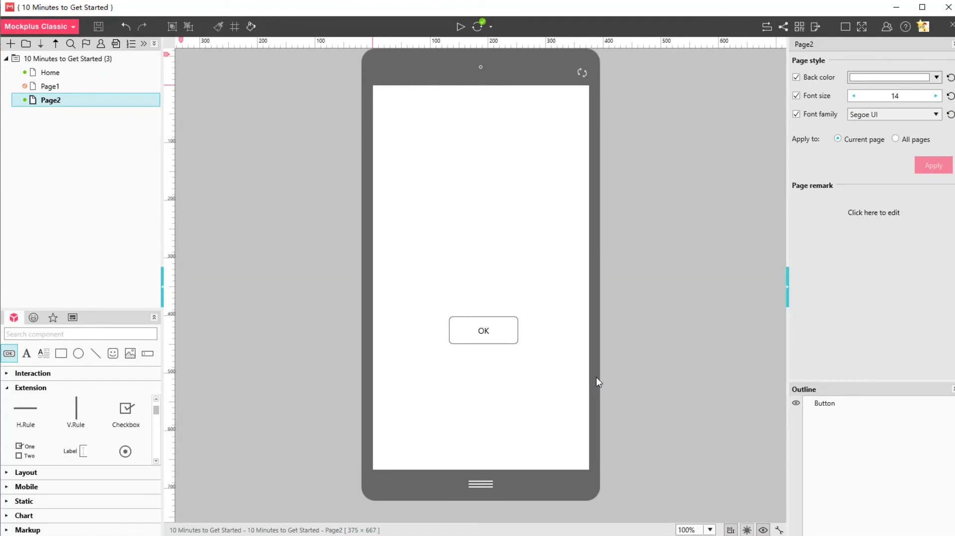
left_click(25, 101)
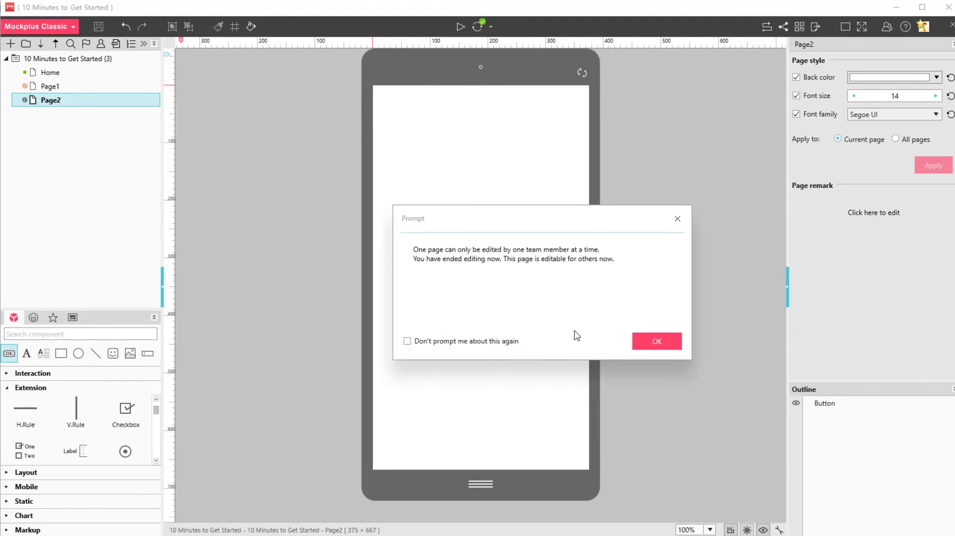
left_click(665, 345)
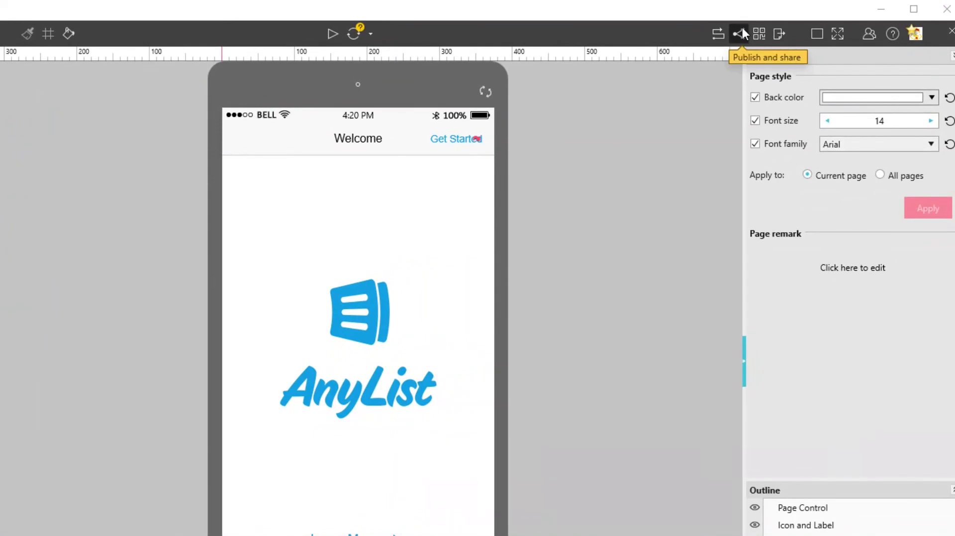
Publish the AnyList prototype to get its share link, QR code and mobile view code
left_click(741, 31)
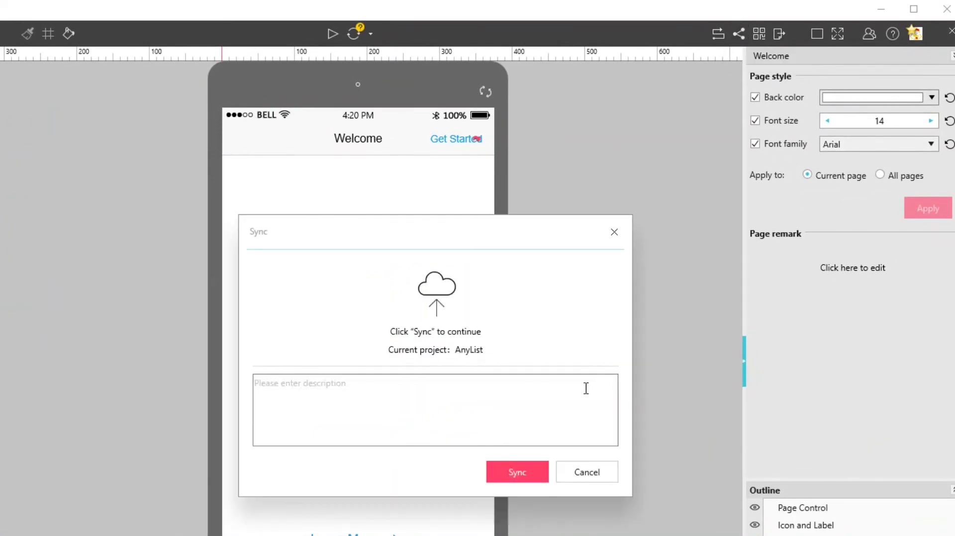
left_click(522, 472)
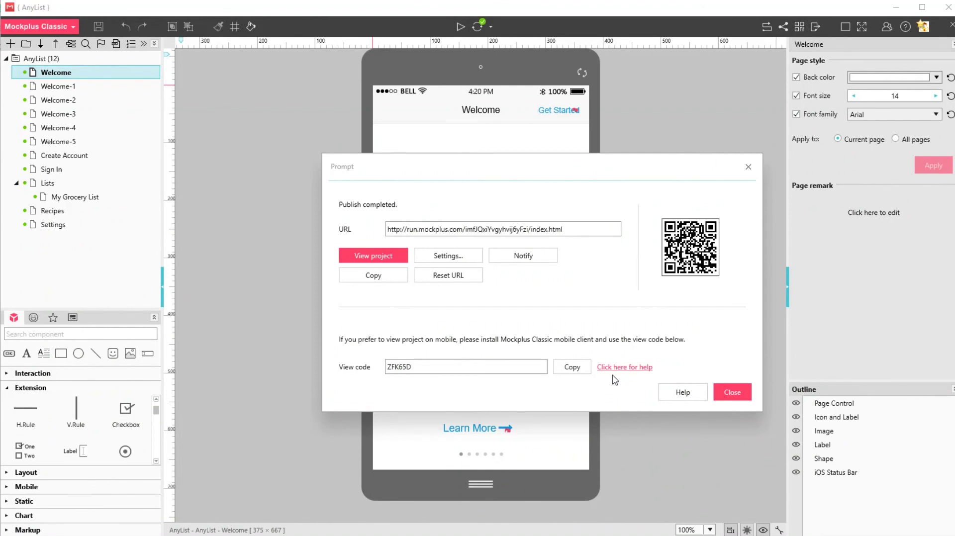
Open the update notification form and replace the recipient with the support e-mail address
left_click(550, 261)
left_click(554, 338)
key("ctrl+v")
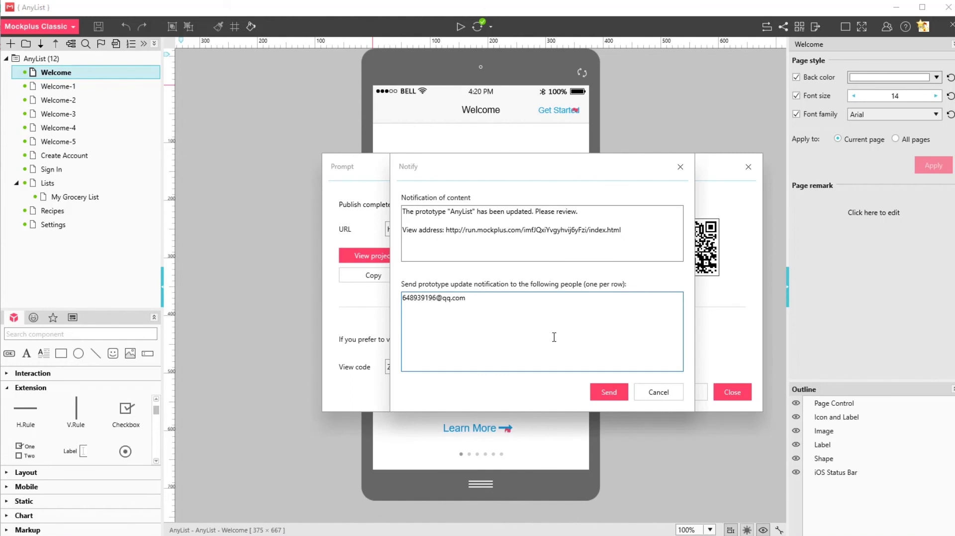
left_click_drag(471, 299, 311, 298)
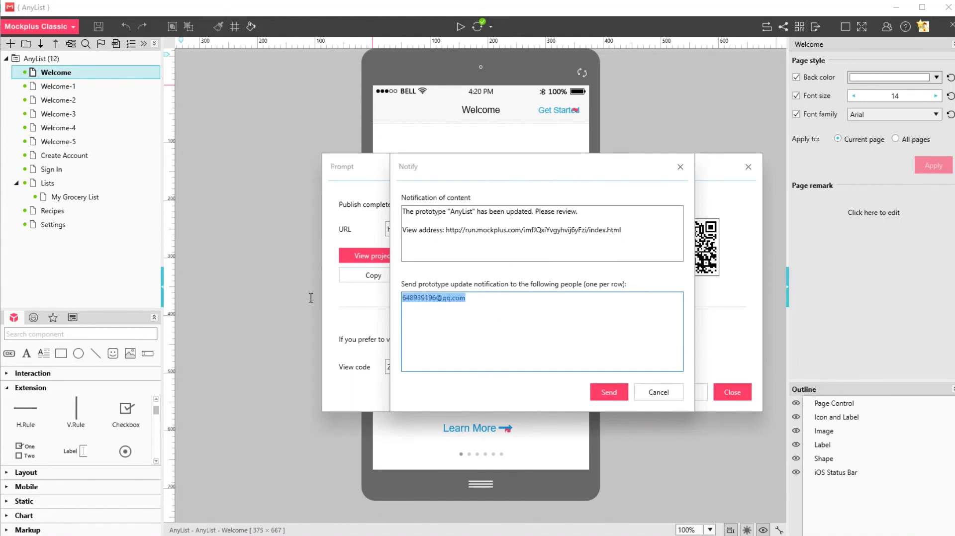
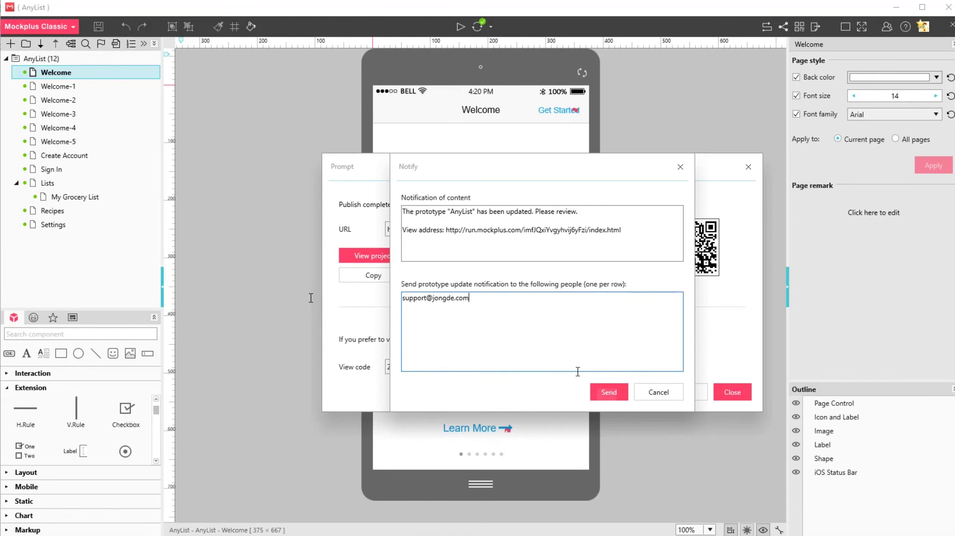
Send the update notification, acknowledge the confirmation, and close the publish window
left_click(598, 389)
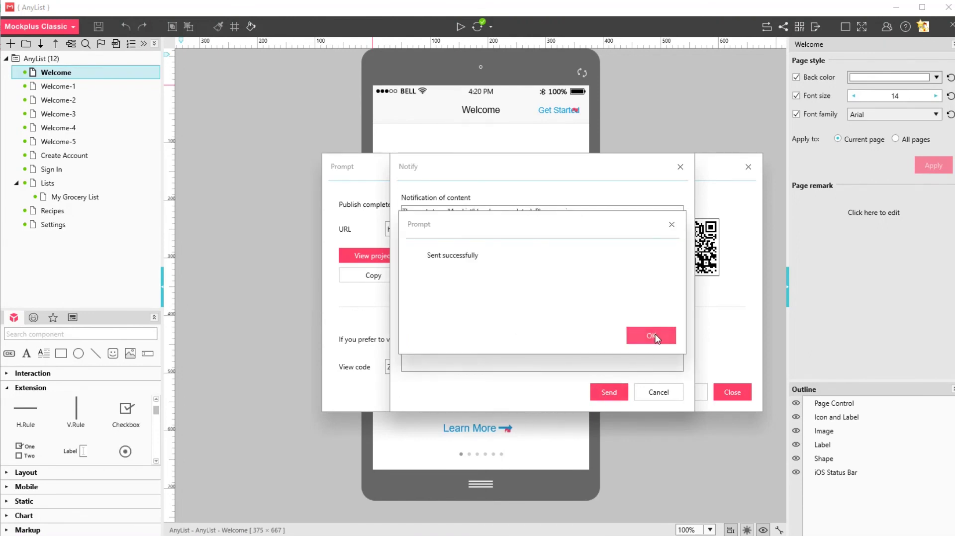
left_click(656, 337)
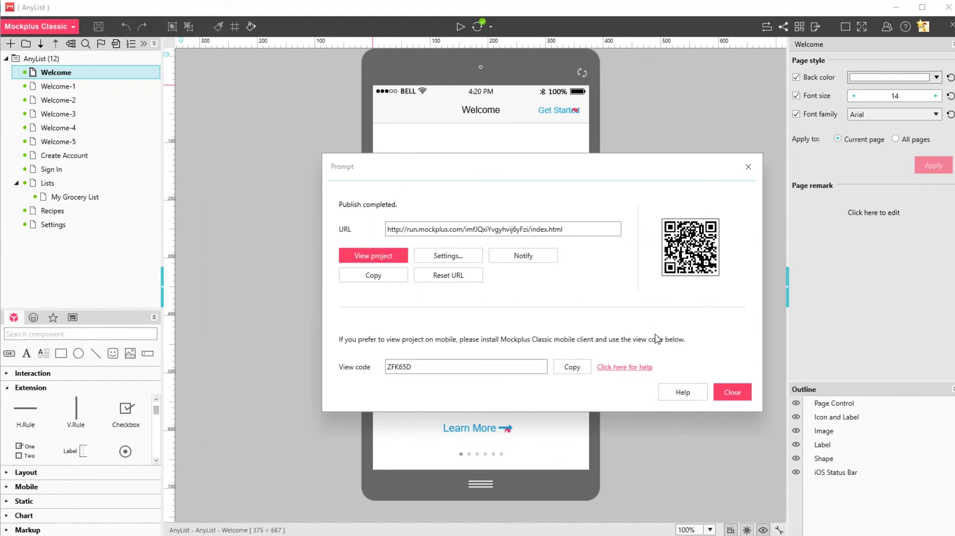
left_click(729, 392)
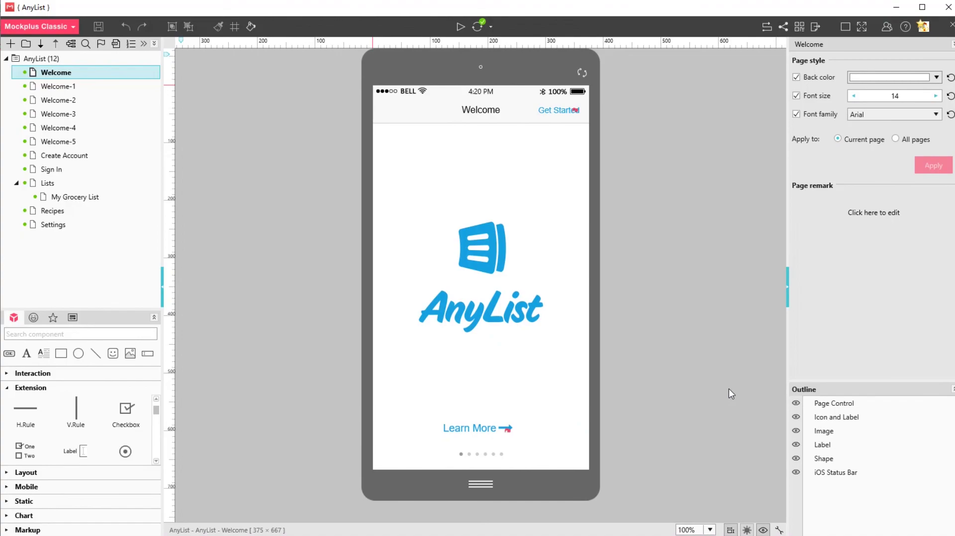